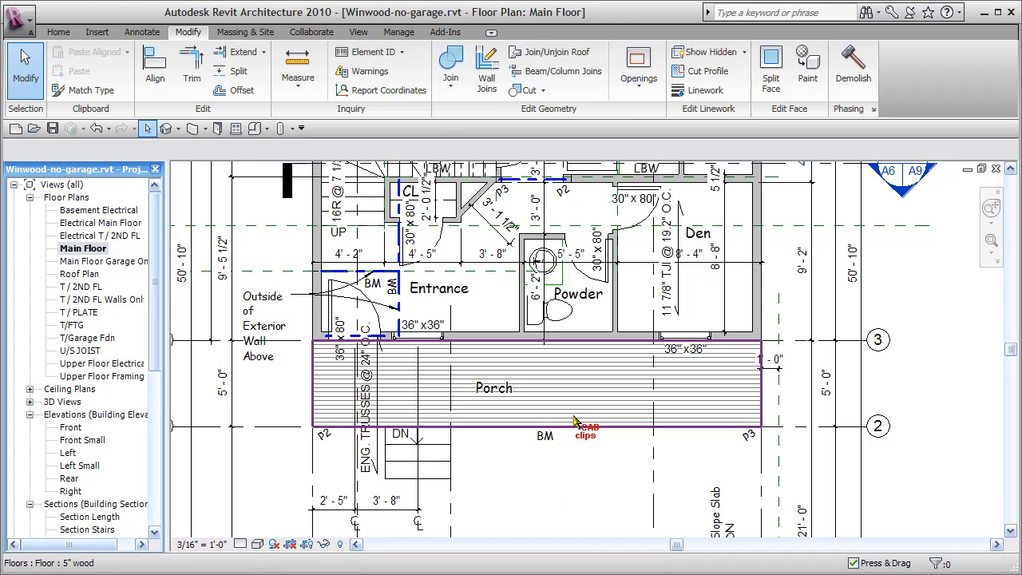
# Start an architectural column of type Rectangular Column 5"x5" with its height set to level T / 2ND FL
pyautogui.click(58, 31)
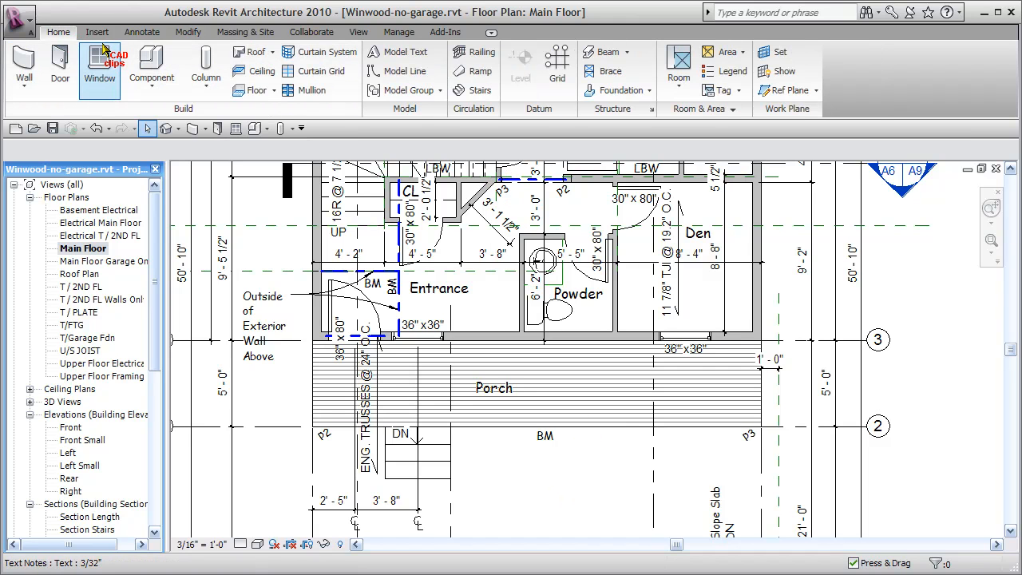
pyautogui.click(206, 88)
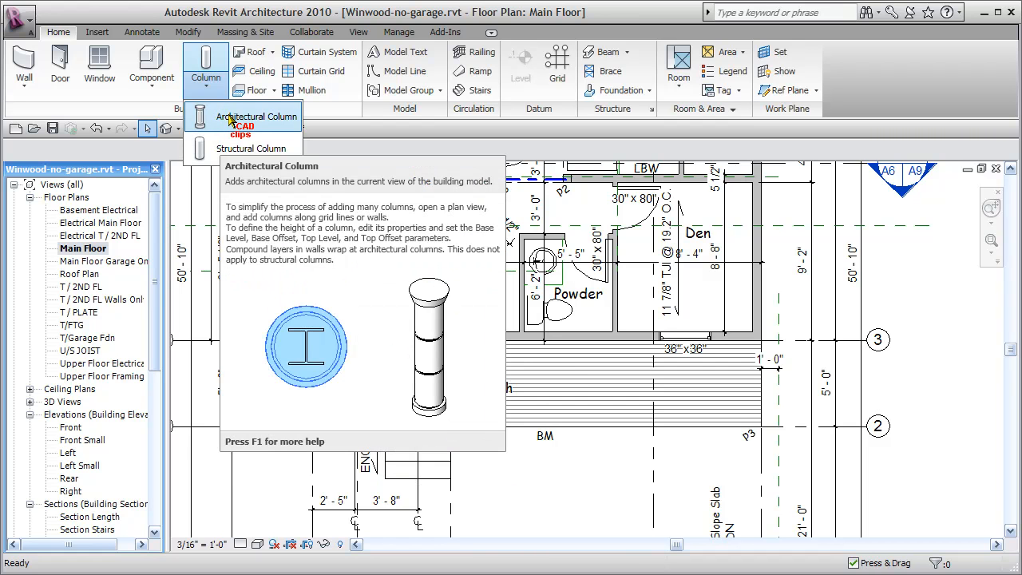
pyautogui.click(230, 117)
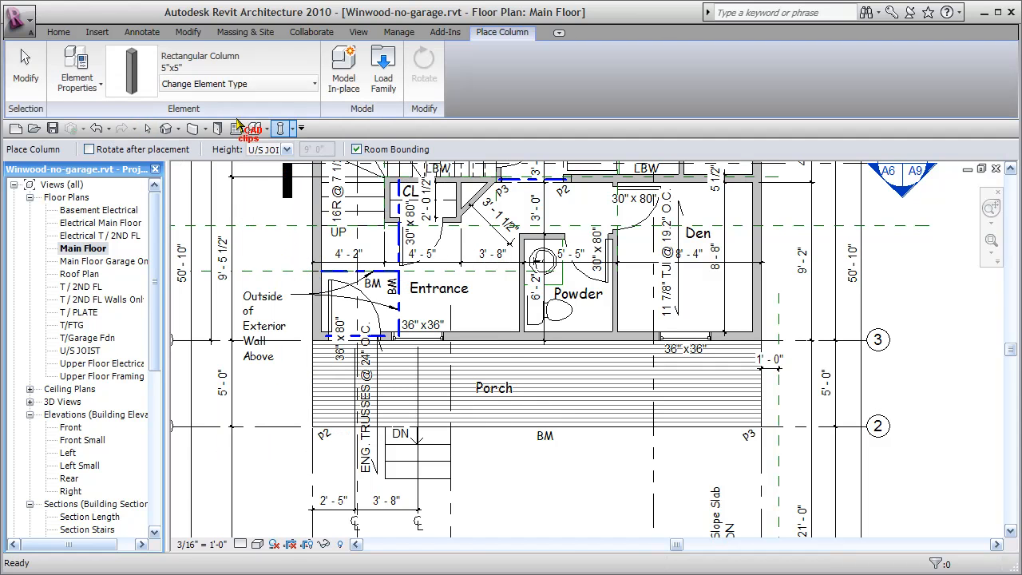
pyautogui.click(315, 84)
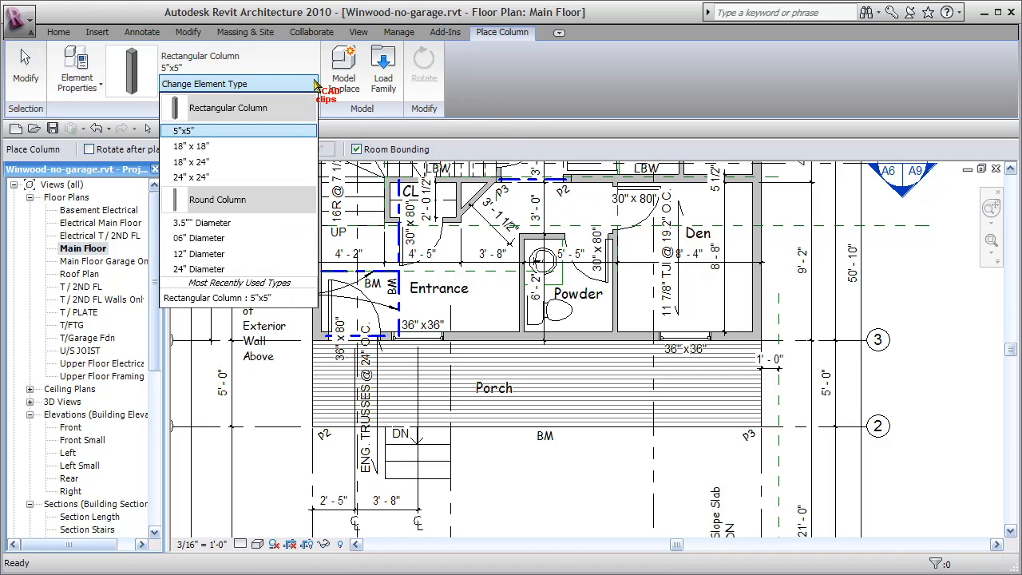
pyautogui.click(314, 84)
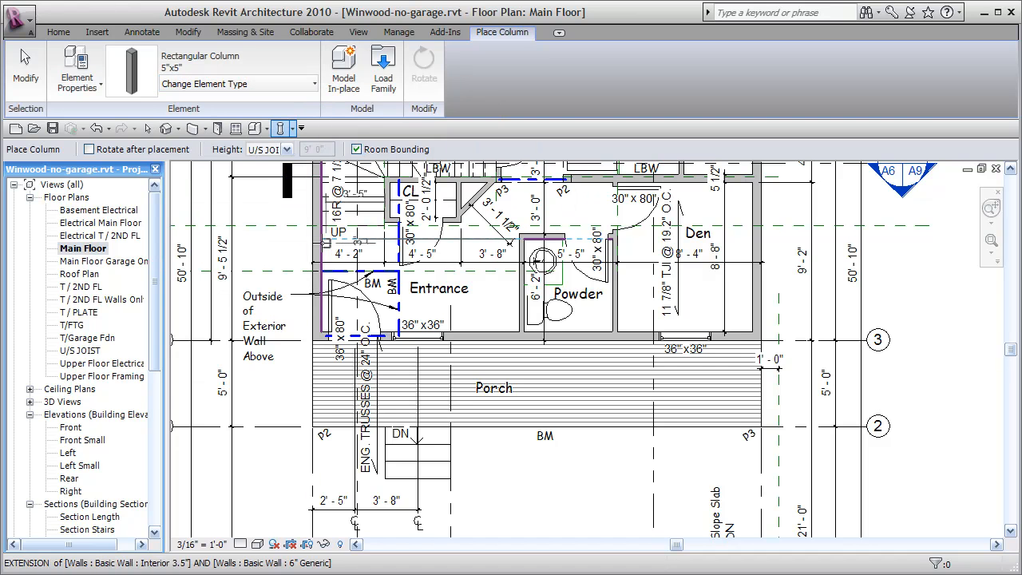
pyautogui.click(80, 58)
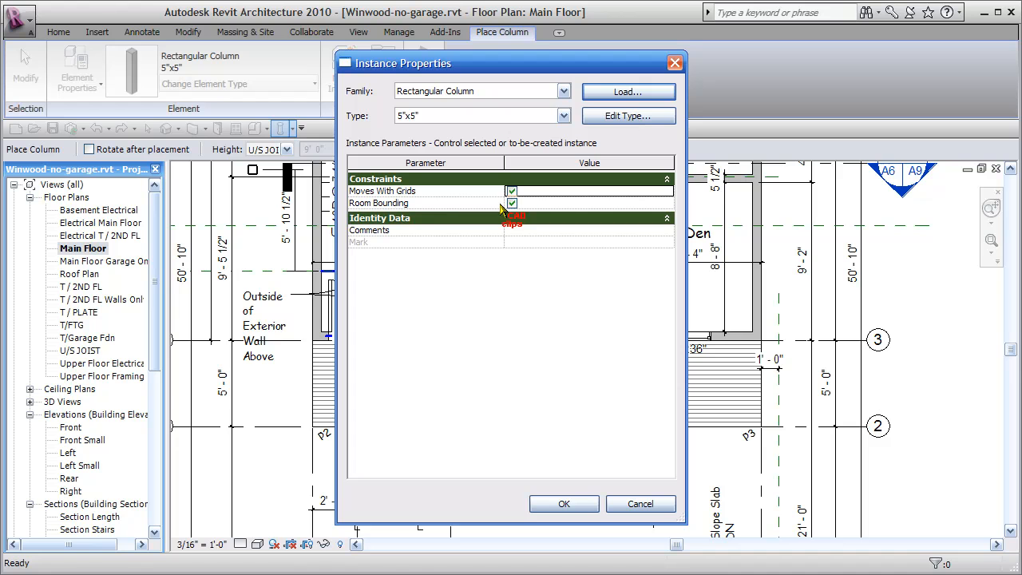
pyautogui.click(564, 504)
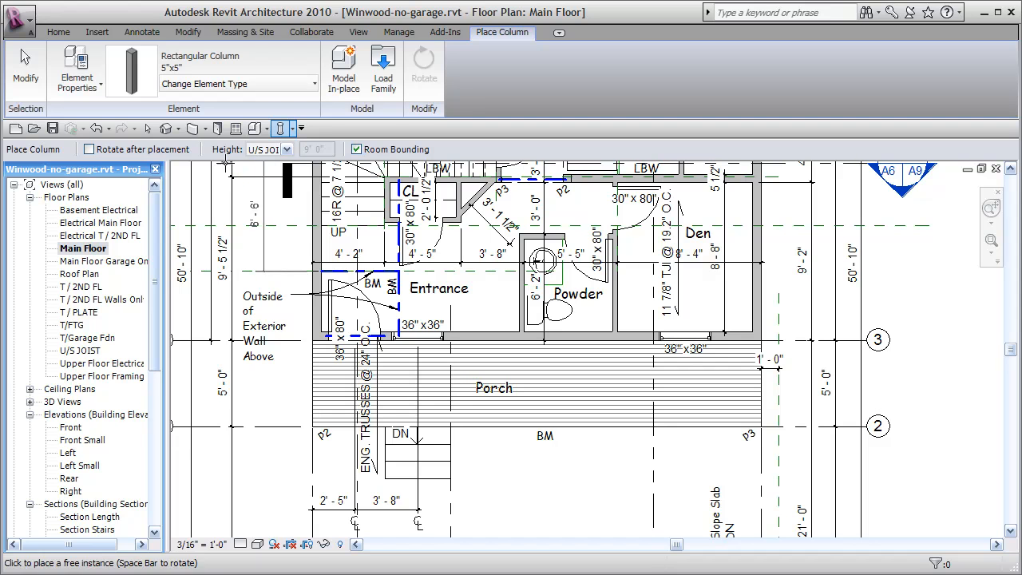
pyautogui.click(287, 149)
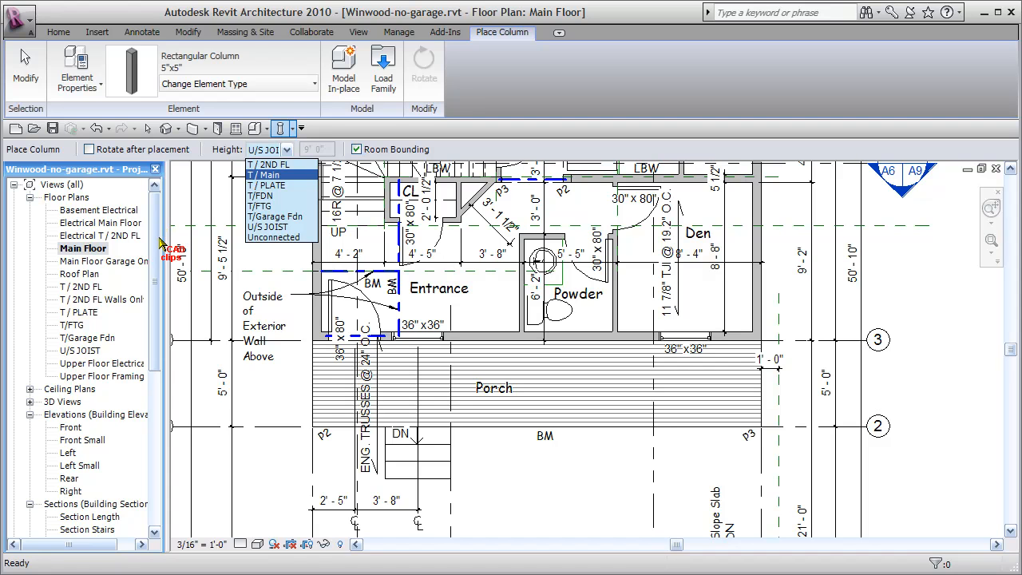
pyautogui.click(276, 165)
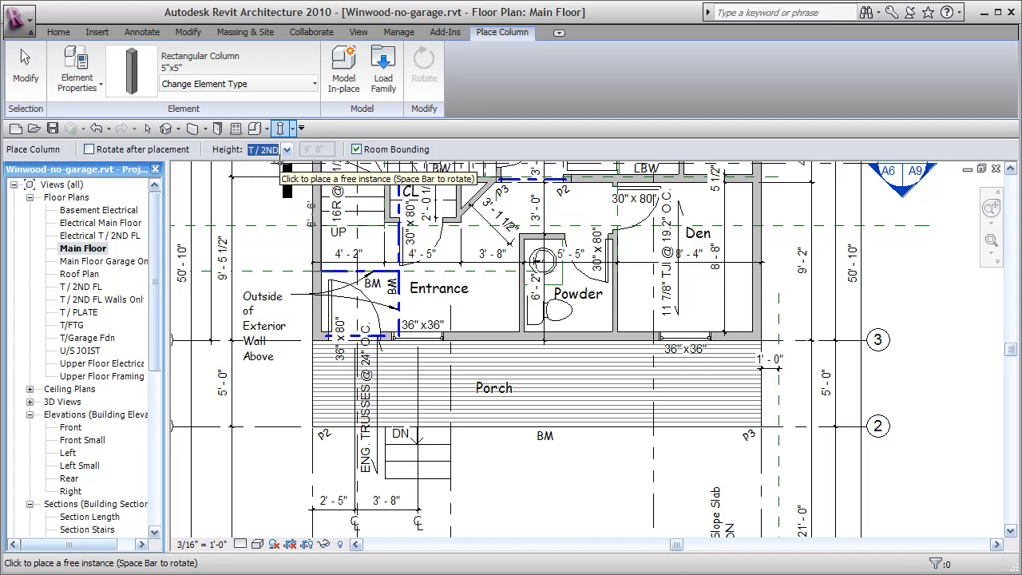
# Place four columns along the porch's front edge: one at each outer corner and two spaced between them
pyautogui.scroll(3, 328, 420)
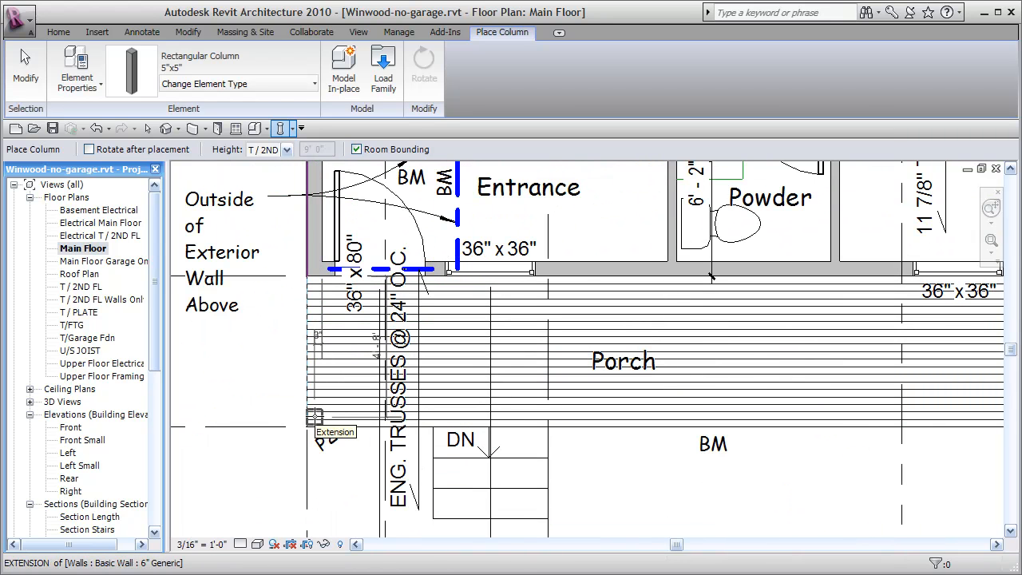
pyautogui.scroll(-1, 631, 376)
pyautogui.moveTo(644, 459); pyautogui.dragTo(450, 460, button='middle')
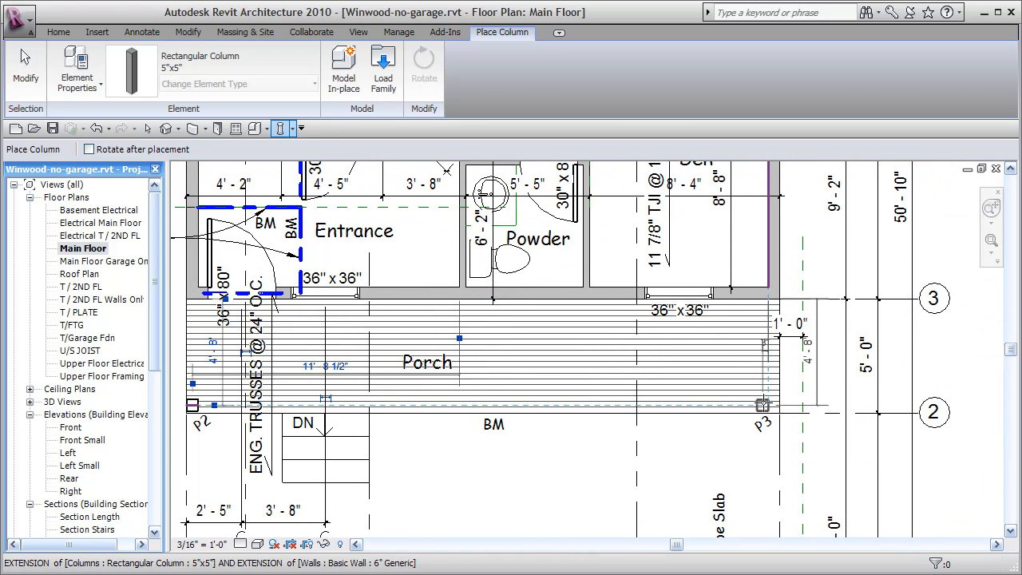
pyautogui.click(773, 405)
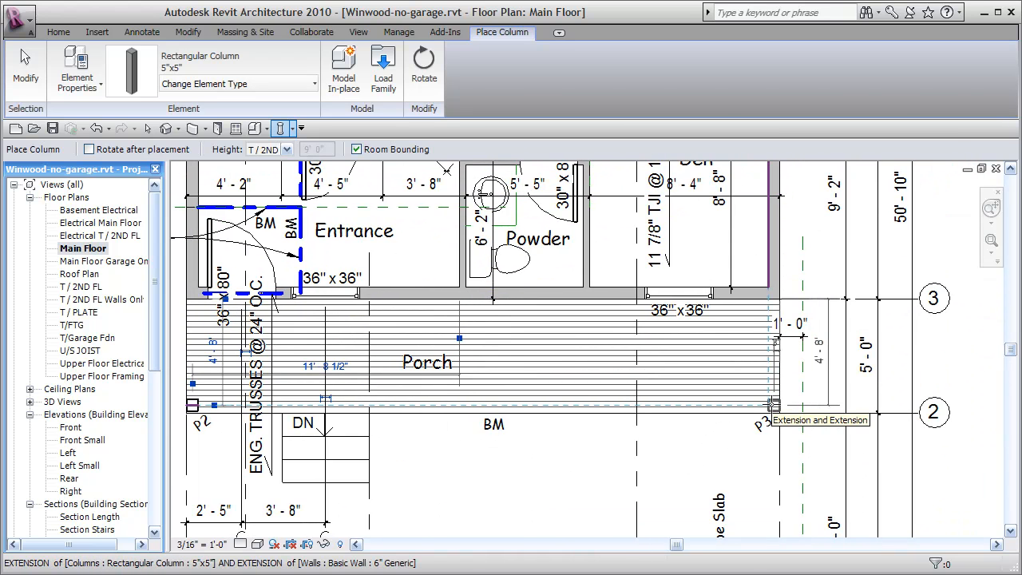
pyautogui.click(391, 404)
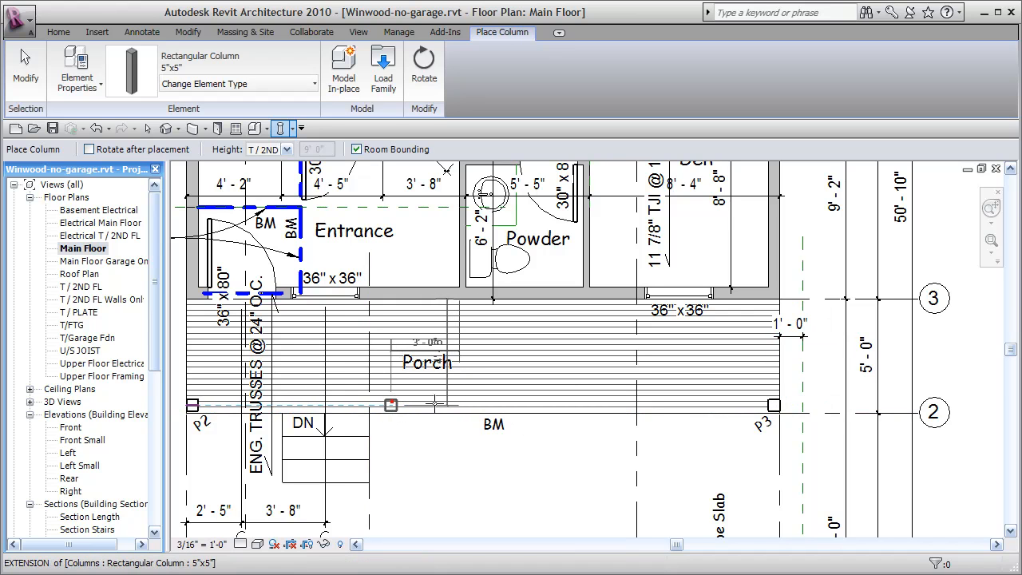
pyautogui.click(595, 405)
pyautogui.press('Escape')
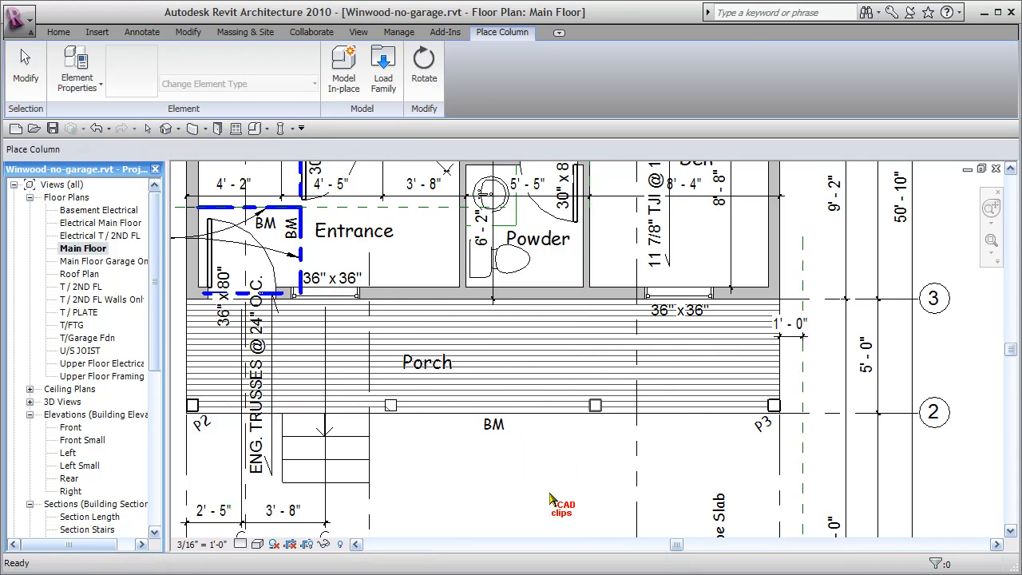
pyautogui.press('Escape')
# Add an aligned dimension string through the centres of the four porch columns, placed in front of the porch below the stair dimensions
pyautogui.scroll(-1, 516, 475)
pyautogui.moveTo(523, 484); pyautogui.dragTo(543, 452, button='middle')
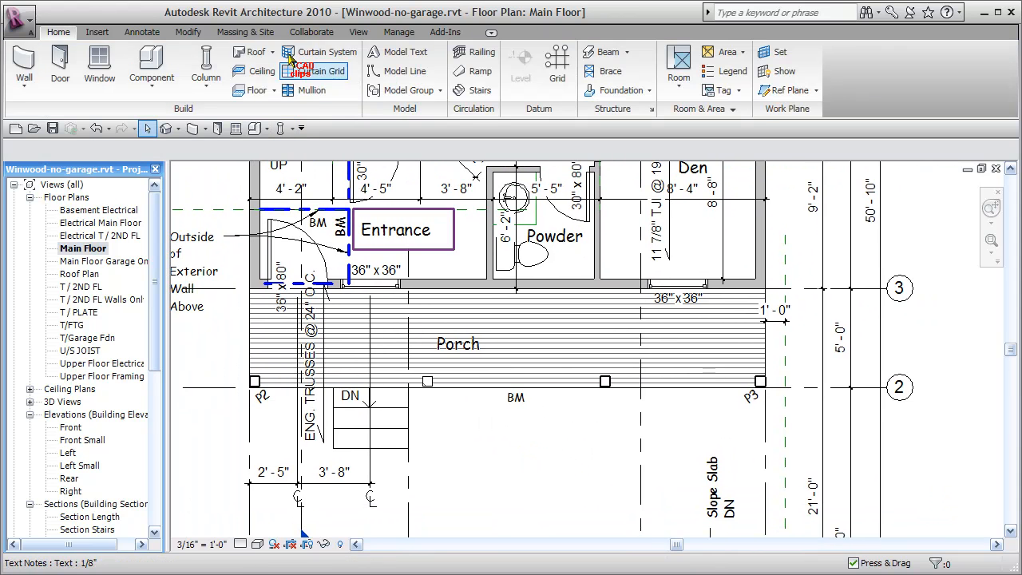
pyautogui.click(136, 32)
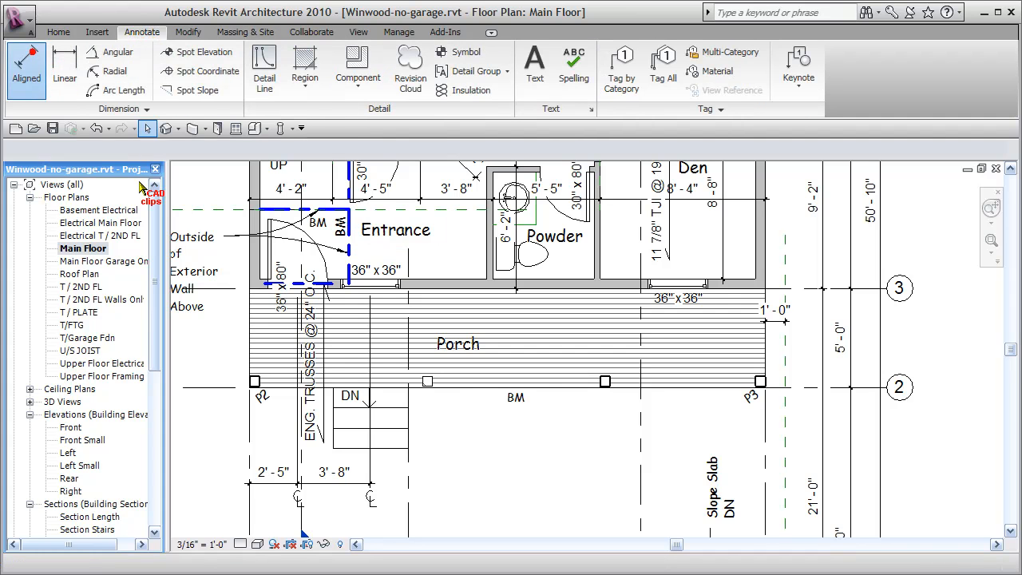
pyautogui.click(257, 383)
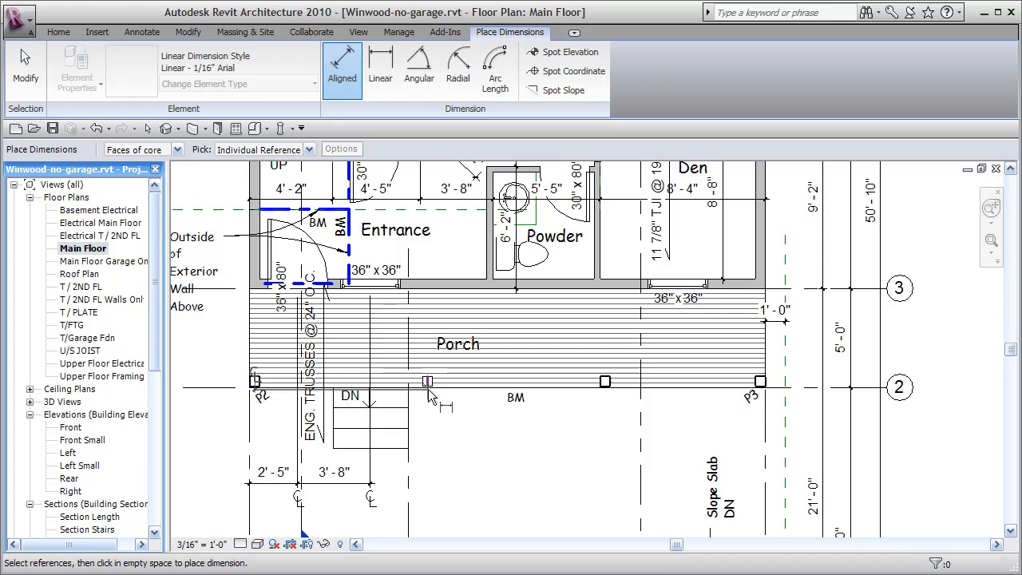
pyautogui.click(428, 383)
pyautogui.click(605, 382)
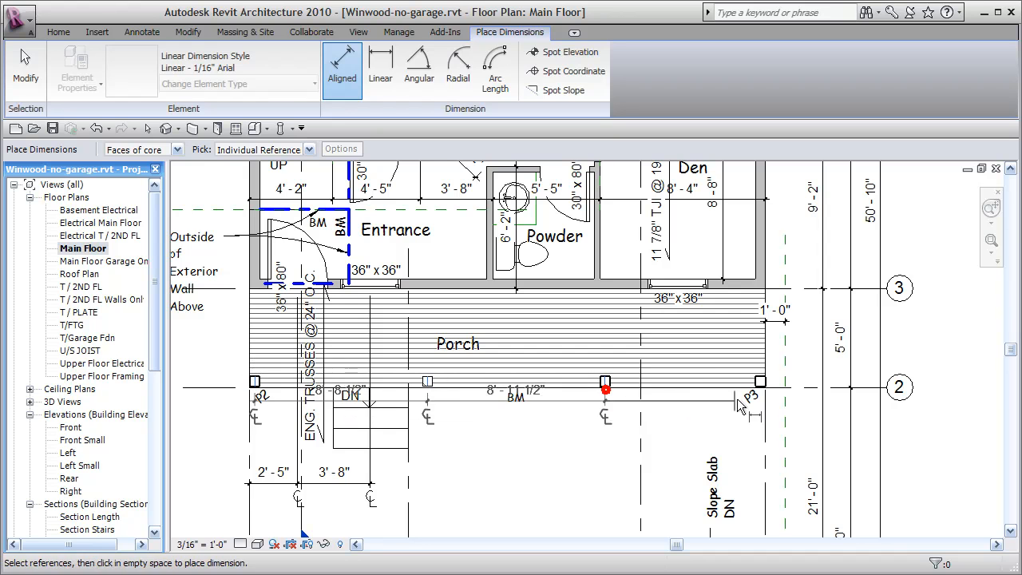
pyautogui.click(760, 382)
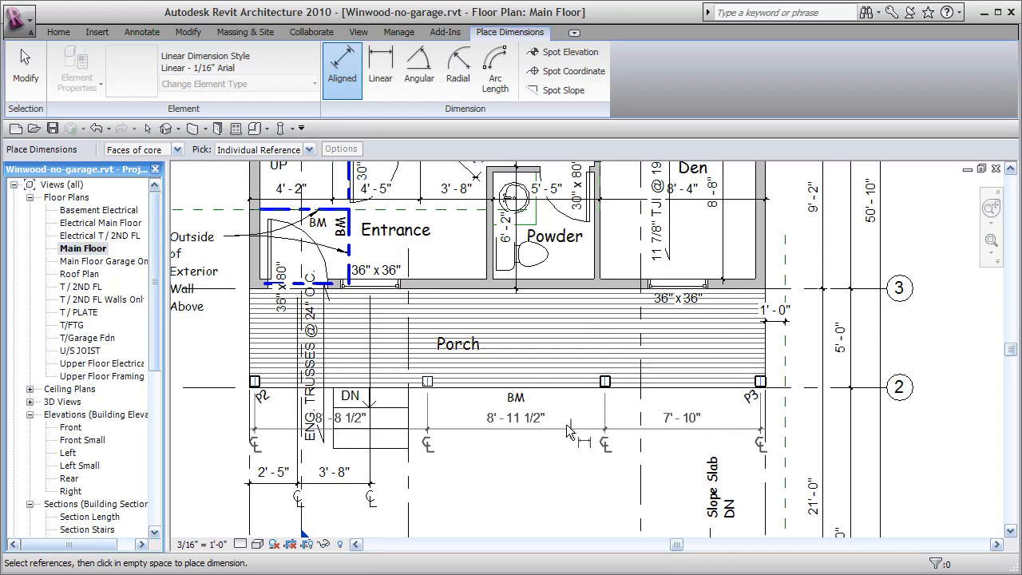
pyautogui.moveTo(566, 425); pyautogui.dragTo(532, 407, button='middle')
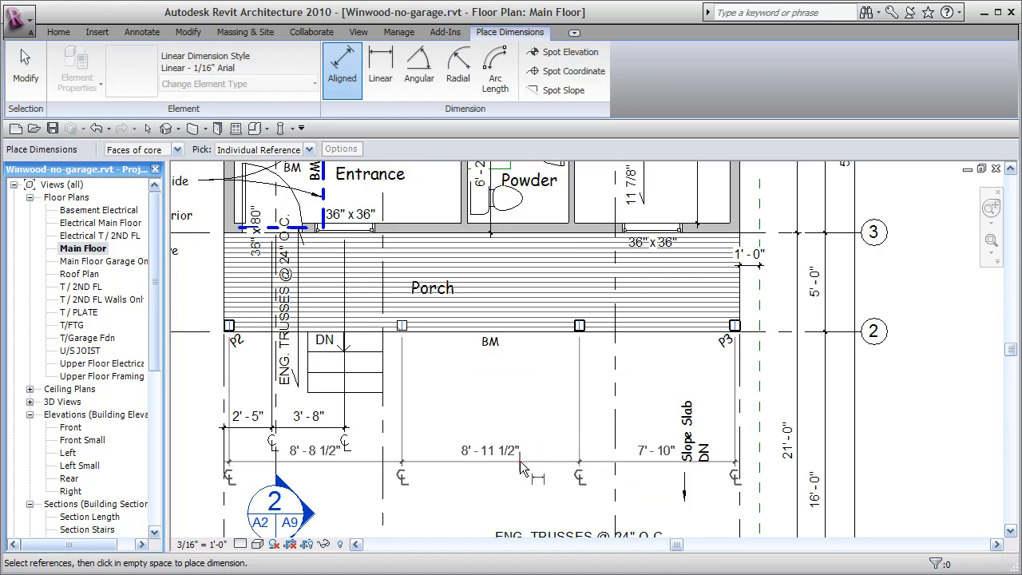
pyautogui.click(520, 461)
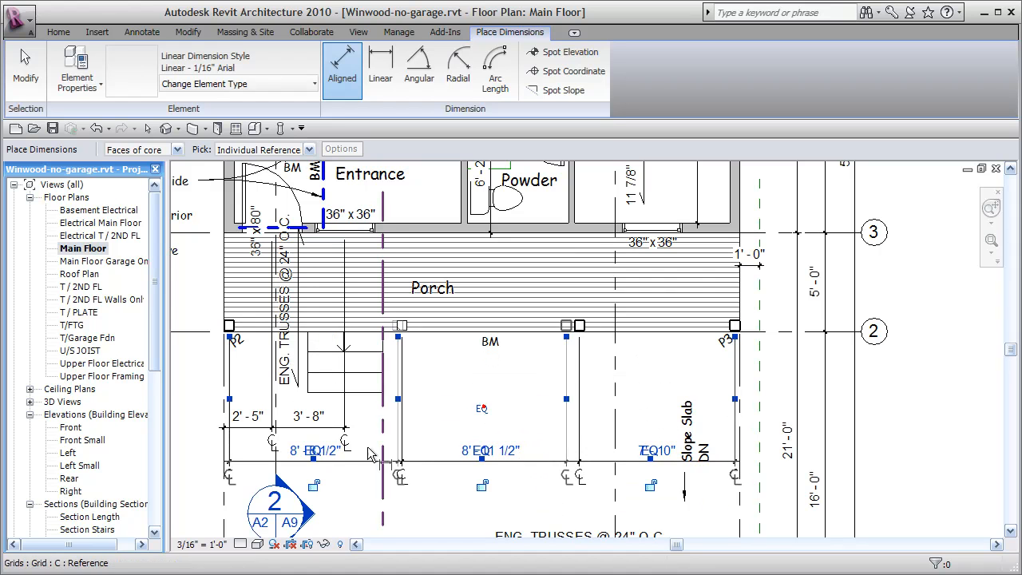
# Apply the EQ constraint to the column dimension string so the porch columns are equally spaced
pyautogui.click(483, 409)
pyautogui.press('Escape')
pyautogui.press('Escape')
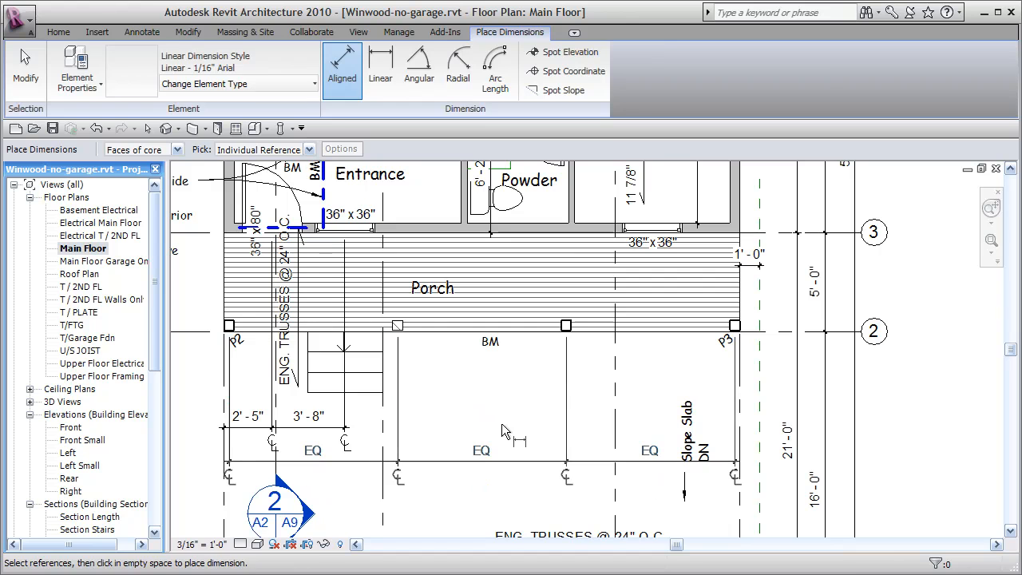
# Examine the porch columns in the 3D view from several angles, checking how they meet the porch roof
pyautogui.click(166, 129)
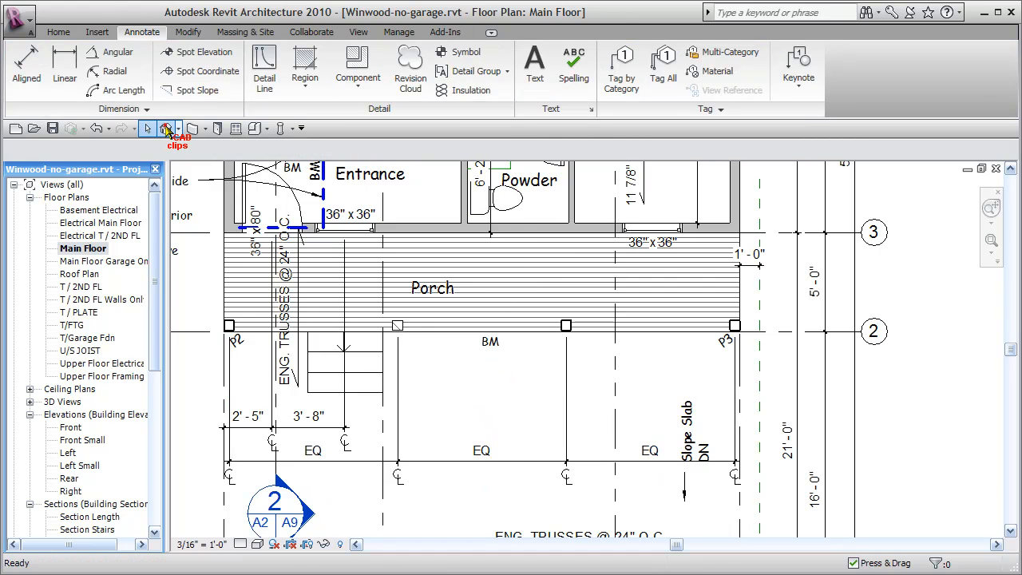
pyautogui.keyDown('shift'); pyautogui.moveTo(653, 443); pyautogui.dragTo(674, 402, button='middle'); pyautogui.keyUp('shift')
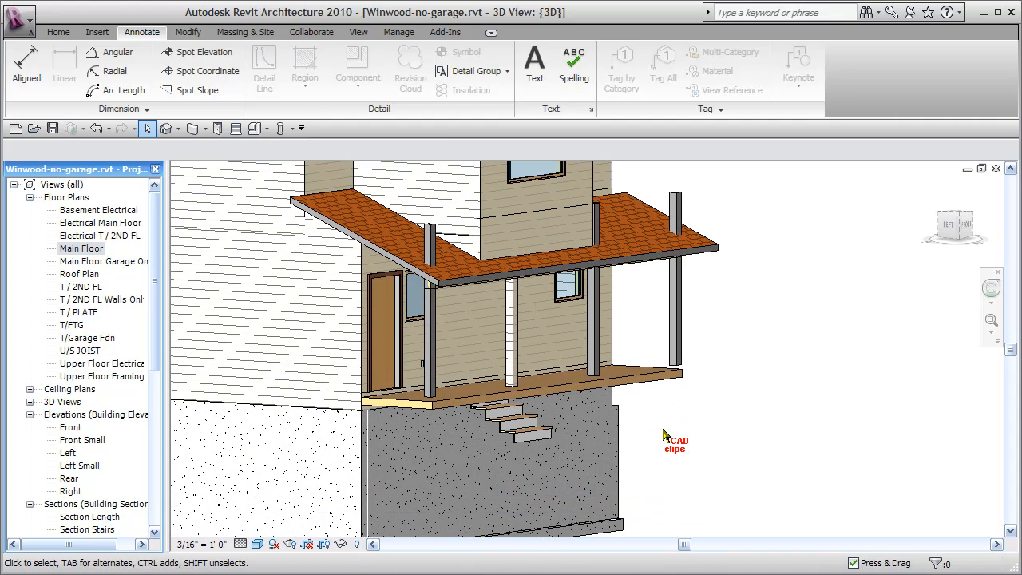
pyautogui.keyDown('shift'); pyautogui.moveTo(698, 435); pyautogui.dragTo(648, 435, button='middle'); pyautogui.keyUp('shift')
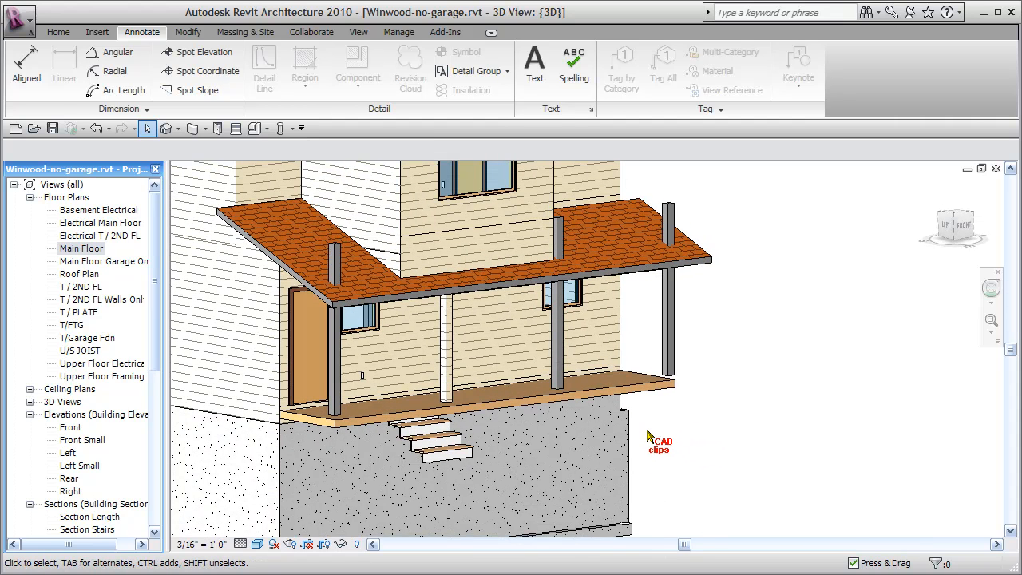
pyautogui.click(449, 352)
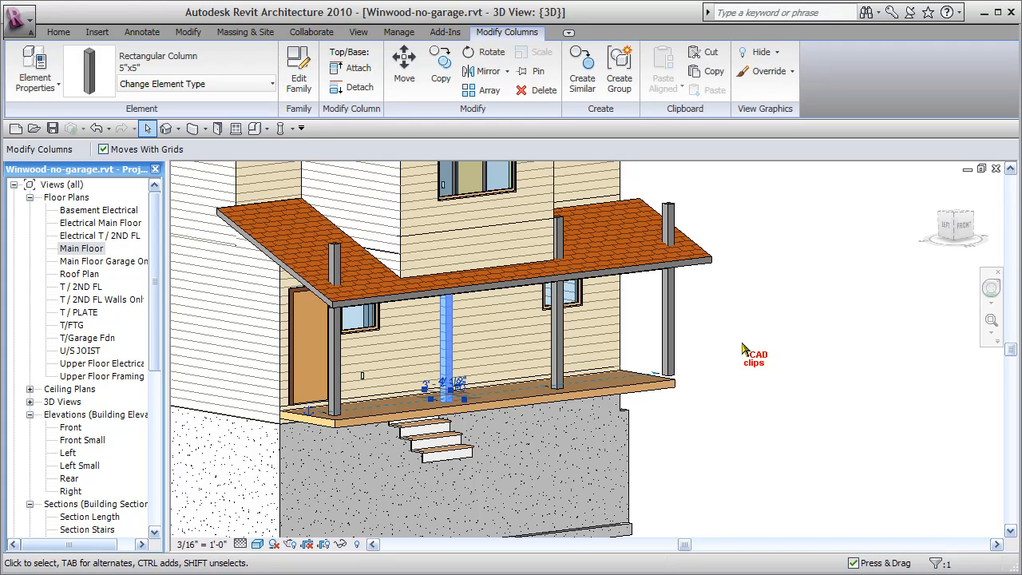
pyautogui.click(763, 377)
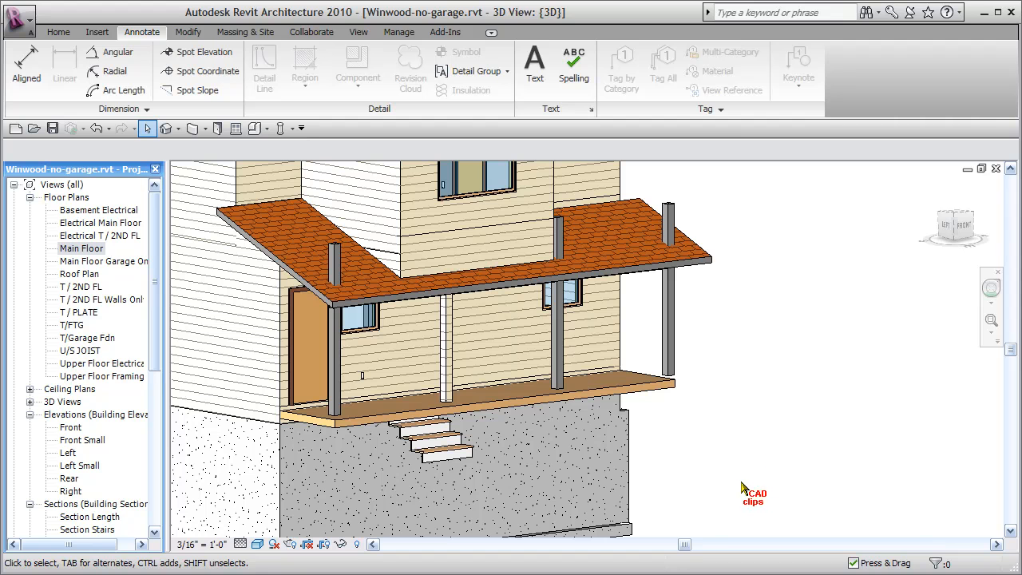
pyautogui.click(673, 314)
pyautogui.moveTo(735, 413)
pyautogui.keyDown('shift'); pyautogui.mouseDown(button='middle')
pyautogui.moveTo(665, 383)
pyautogui.moveTo(698, 360)
pyautogui.moveTo(791, 402)
pyautogui.moveTo(764, 426)
pyautogui.moveTo(798, 420)
pyautogui.mouseUp(button='middle'); pyautogui.keyUp('shift')
pyautogui.click(804, 420)
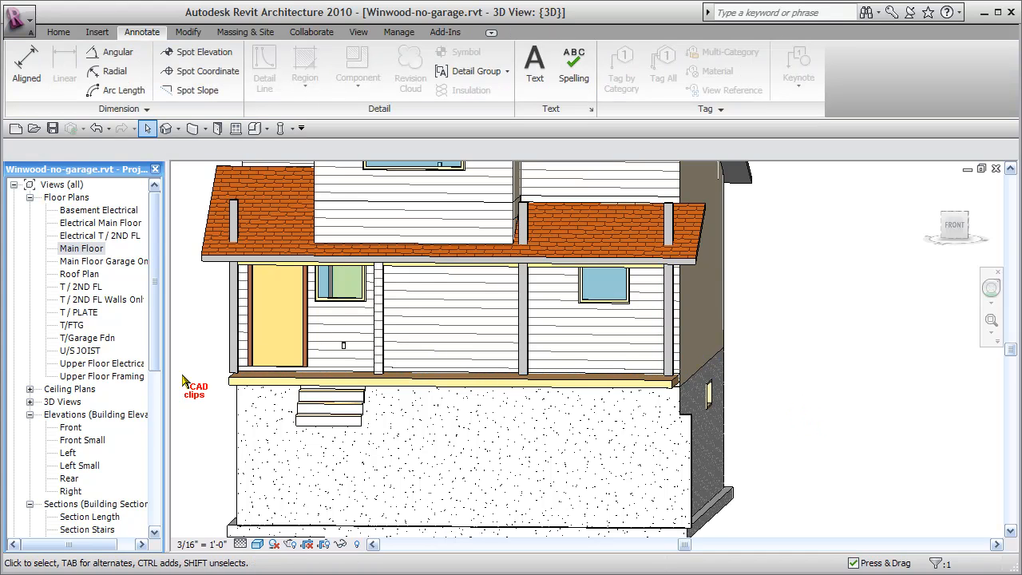
# Open the Front elevation and examine the level and offset constraints of the porch column beside the entry door
pyautogui.doubleClick(71, 428)
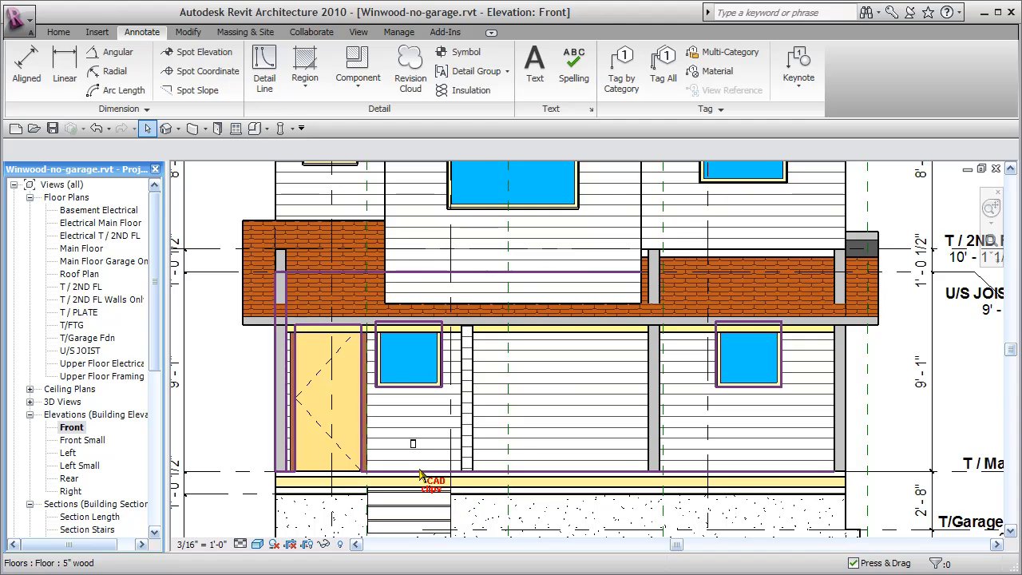
pyautogui.moveTo(387, 391); pyautogui.dragTo(423, 383, button='middle')
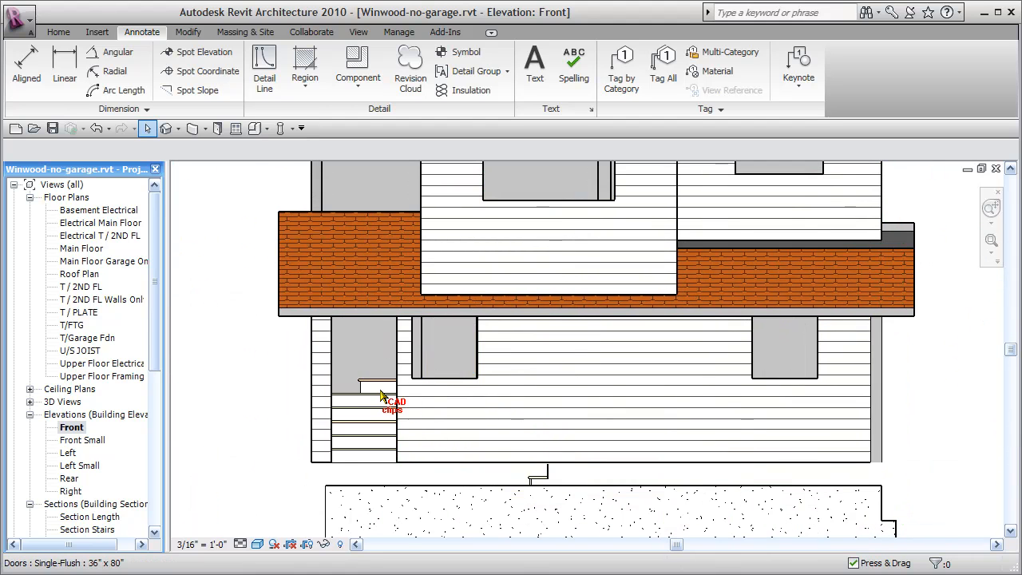
pyautogui.click(317, 397)
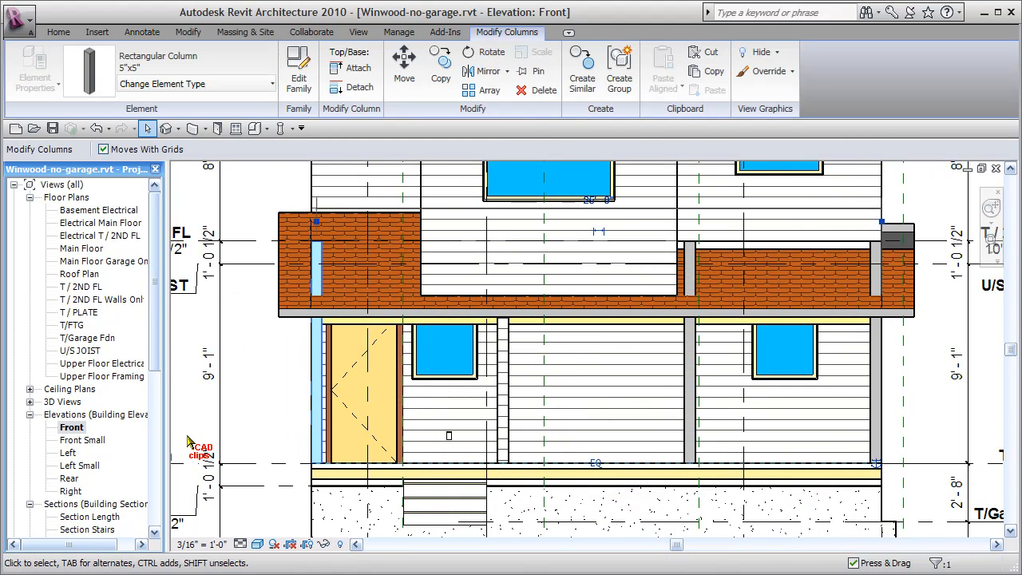
pyautogui.click(35, 68)
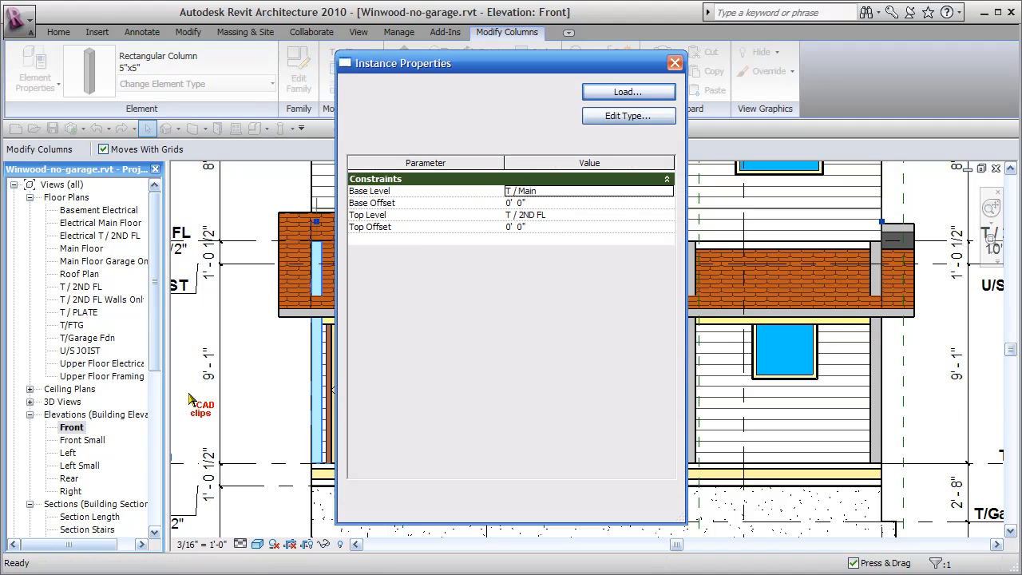
pyautogui.click(537, 201)
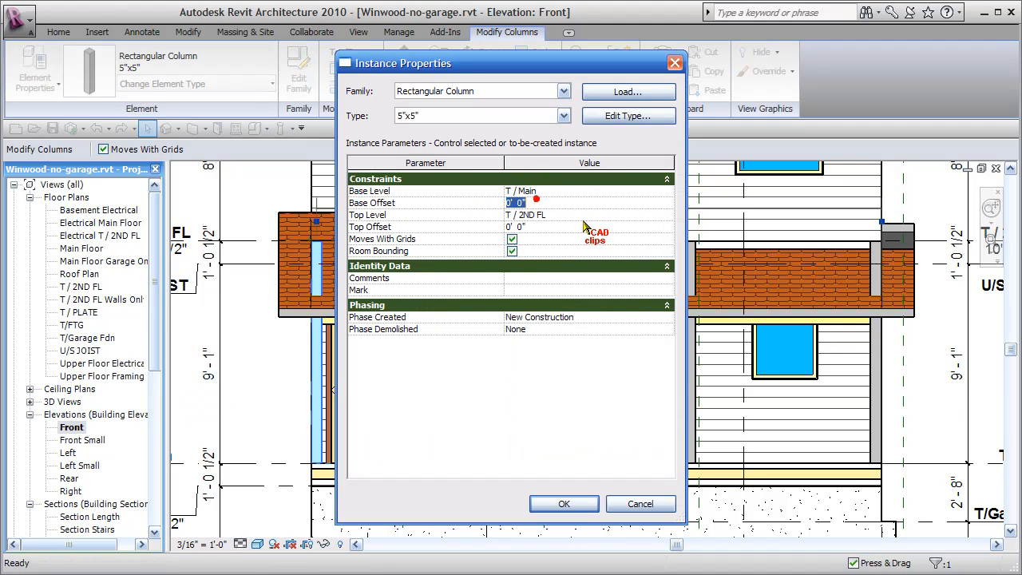
pyautogui.click(573, 217)
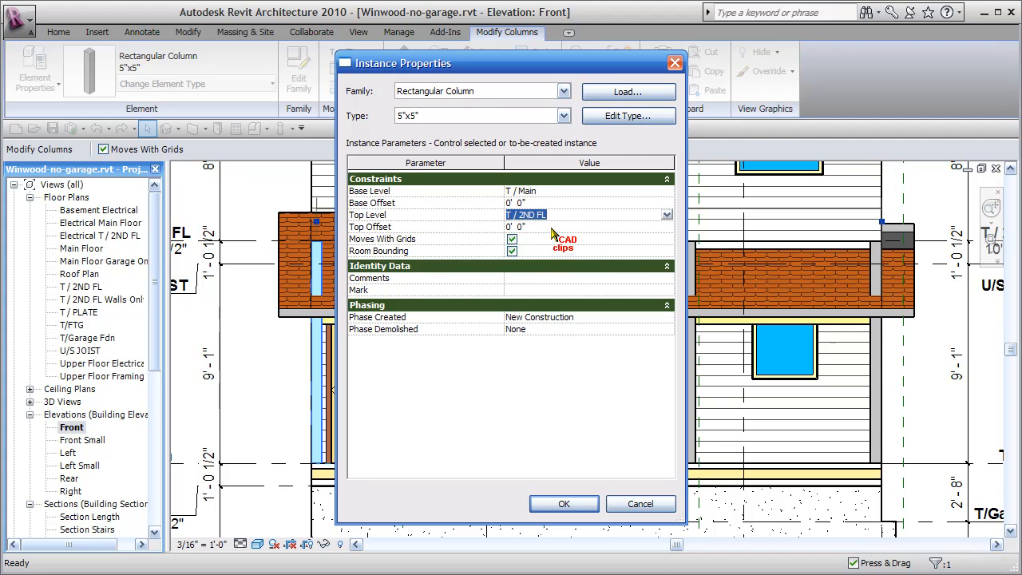
pyautogui.click(549, 228)
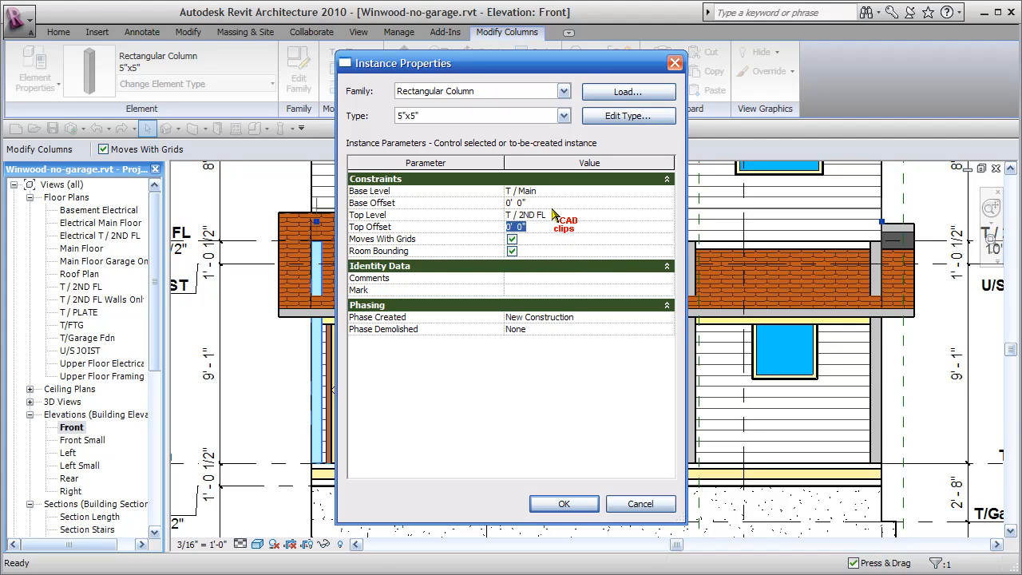
pyautogui.click(640, 504)
pyautogui.click(283, 511)
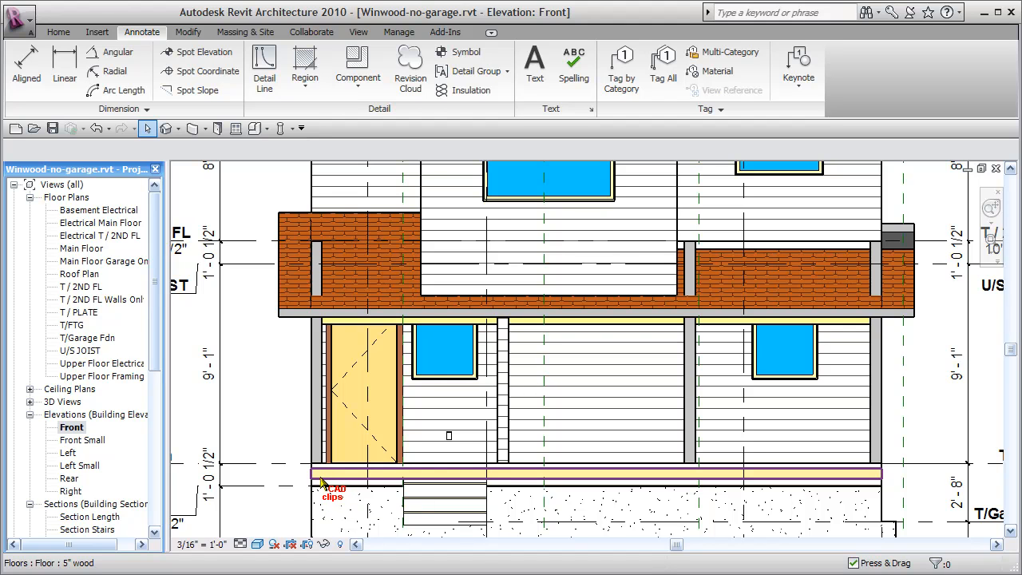
# Measure the vertical distance from the T / Main level down to the underside of the 5" wood porch floor
pyautogui.moveTo(390, 446)
pyautogui.mouseDown(button='middle')
pyautogui.moveTo(424, 440)
pyautogui.moveTo(404, 458)
pyautogui.mouseUp(button='middle')
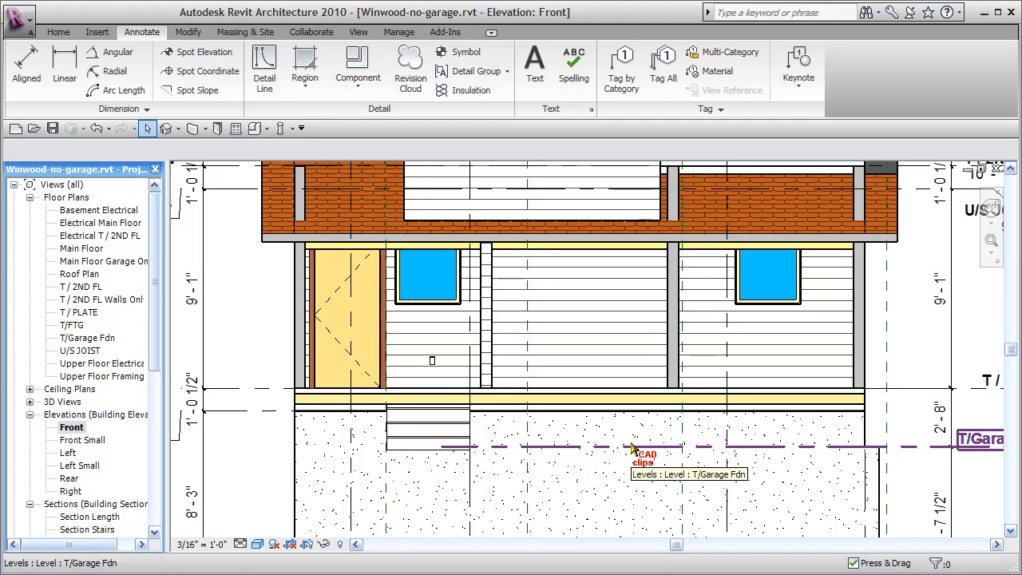
pyautogui.moveTo(445, 465); pyautogui.dragTo(447, 466, button='middle')
pyautogui.click(189, 32)
pyautogui.click(297, 68)
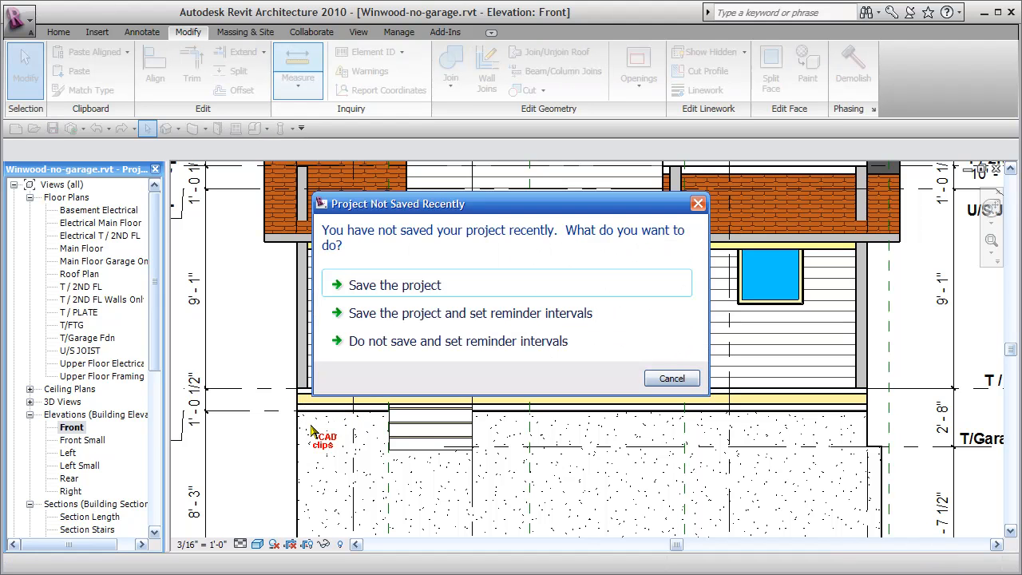
pyautogui.click(671, 379)
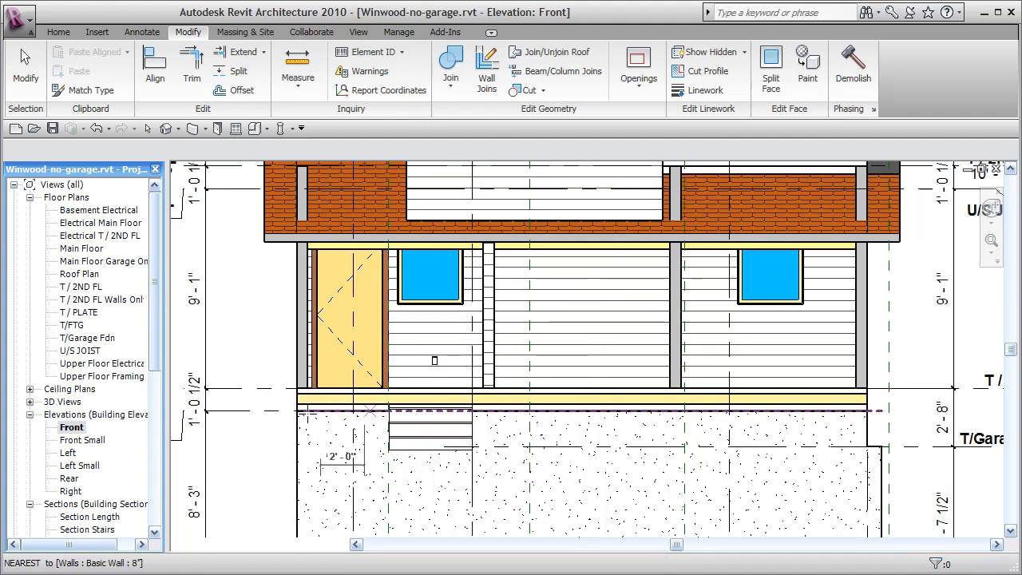
pyautogui.scroll(4, 299, 411)
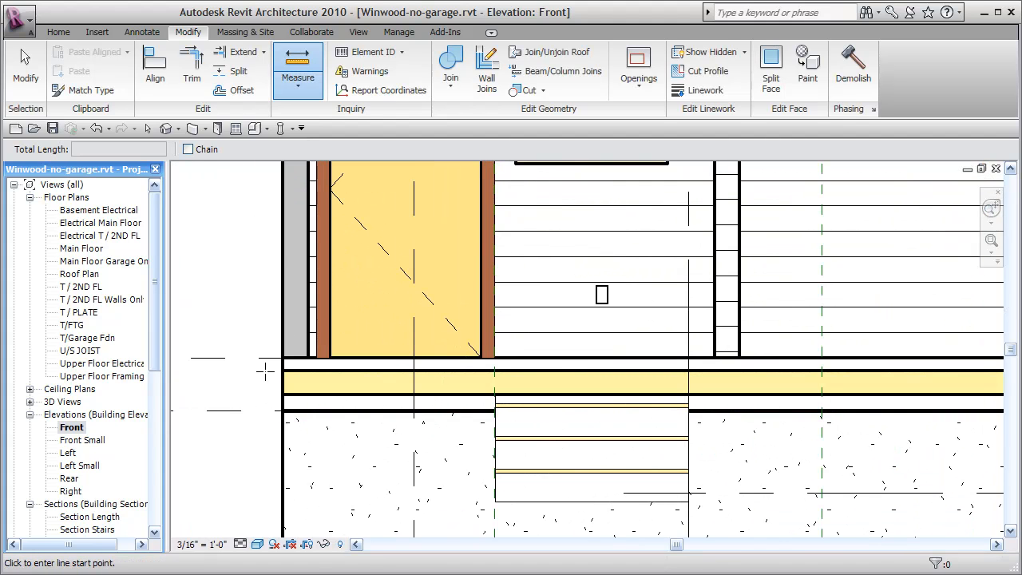
pyautogui.click(370, 359)
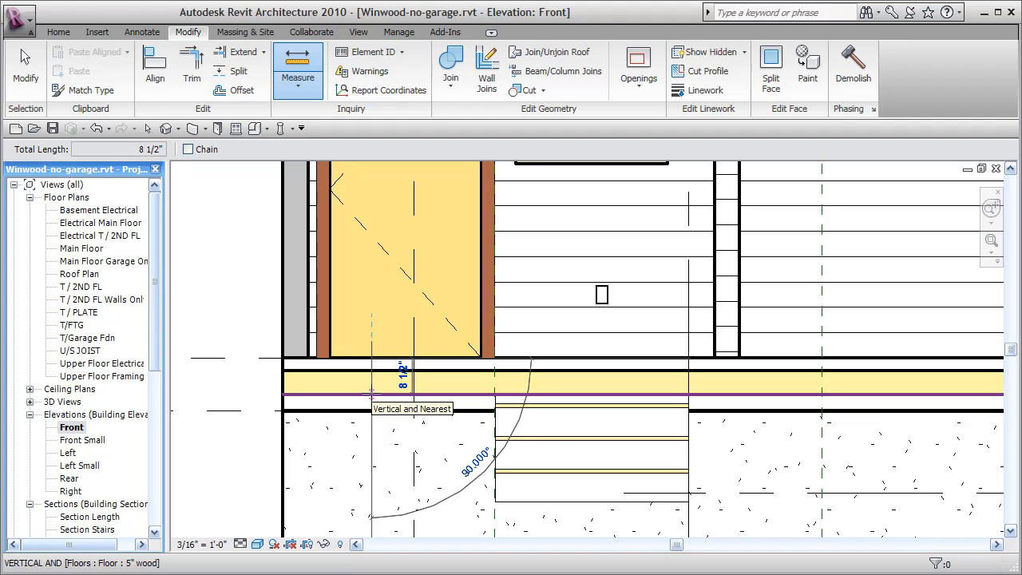
pyautogui.moveTo(419, 344); pyautogui.dragTo(410, 430, button='middle')
pyautogui.press('Escape')
pyautogui.press('Escape')
# Measure the vertical distance from the U/S JOIST level line down to the underside of the glulam porch beam
pyautogui.moveTo(409, 303); pyautogui.dragTo(421, 458, button='middle')
pyautogui.moveTo(490, 448); pyautogui.dragTo(491, 440, button='middle')
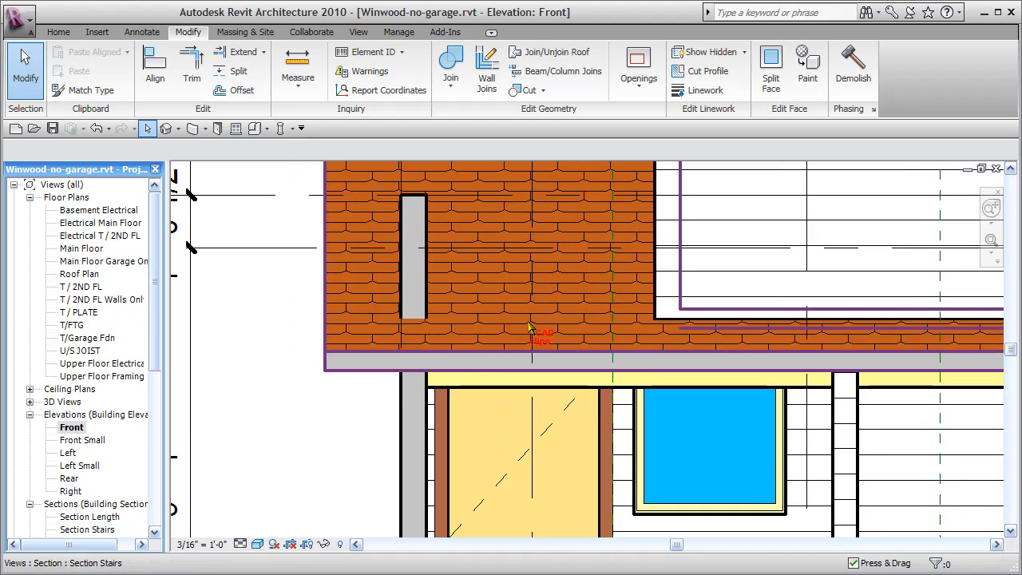
pyautogui.click(297, 64)
pyautogui.click(486, 248)
pyautogui.click(486, 389)
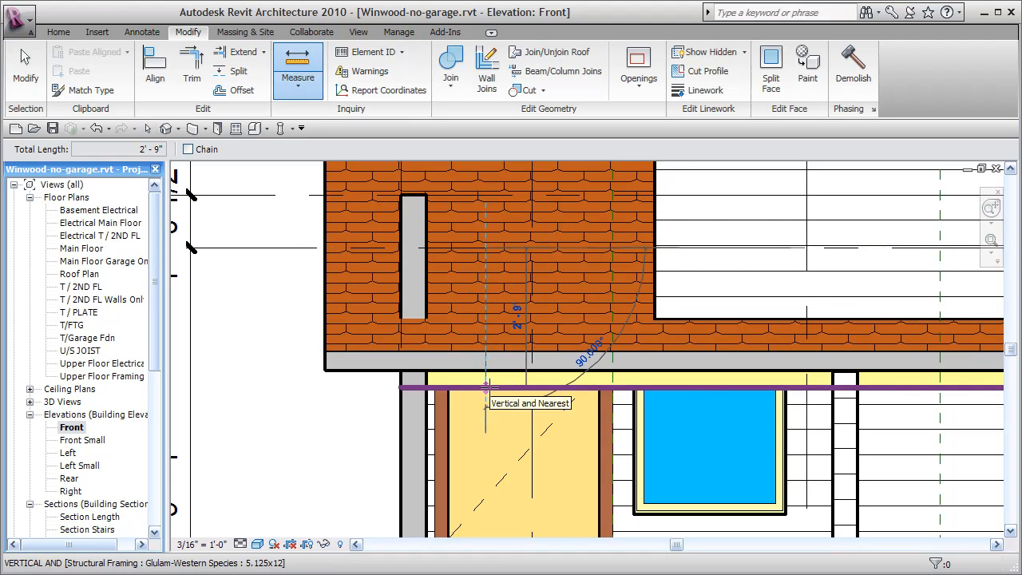
pyautogui.scroll(-6, 475, 391)
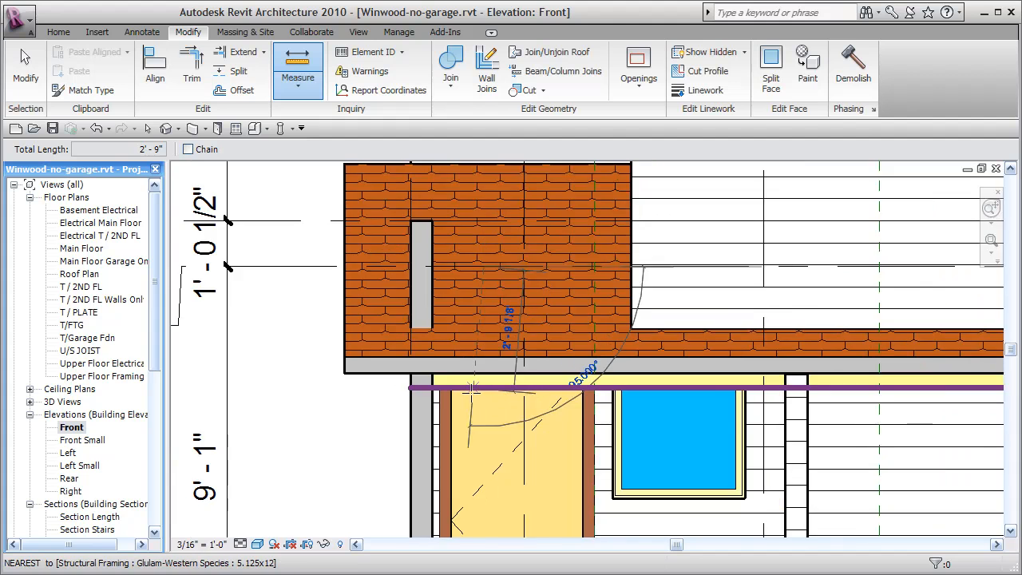
pyautogui.moveTo(416, 385); pyautogui.dragTo(274, 330, button='middle')
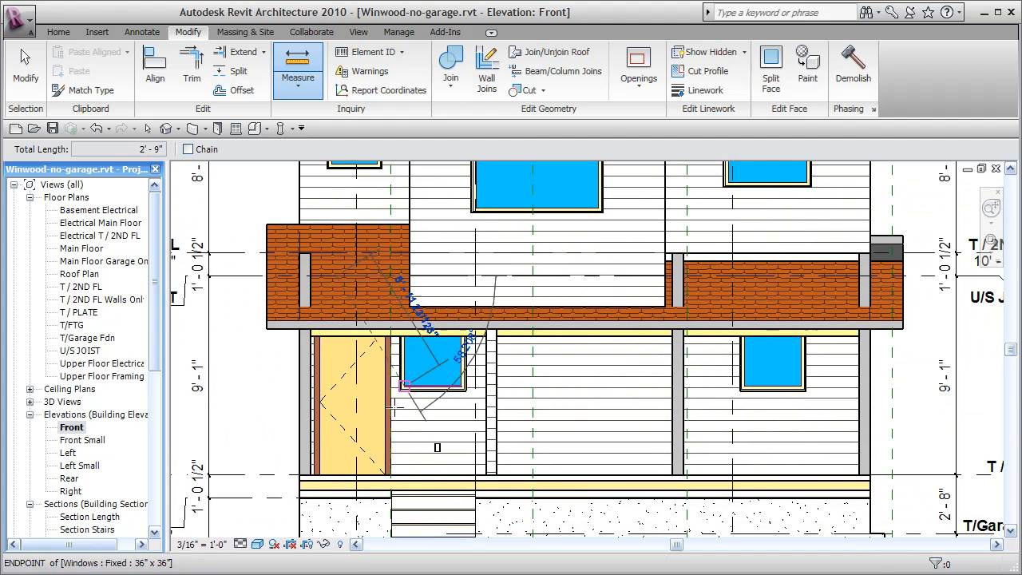
pyautogui.press('Escape')
pyautogui.press('Escape')
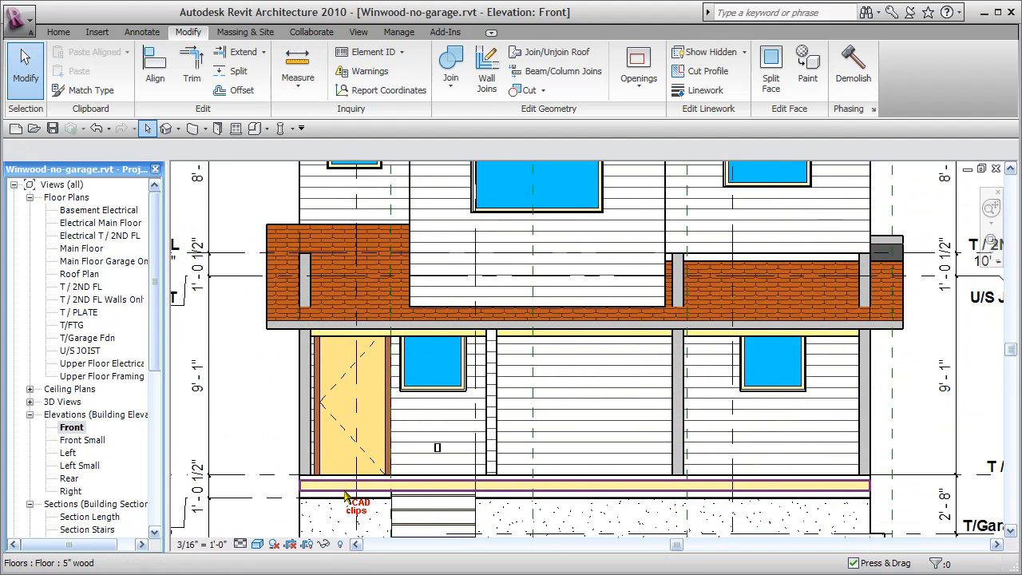
# Set the top offset to -2' 9" and the base offset to -8.5" for all four porch columns
pyautogui.click(305, 442)
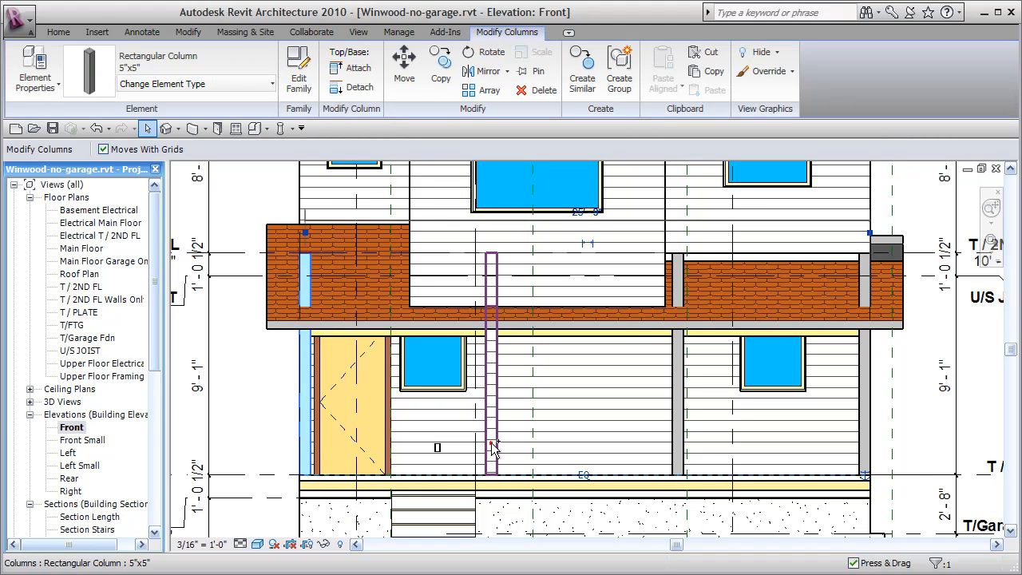
pyautogui.keyDown('ctrl'); pyautogui.click(491, 447); pyautogui.keyUp('ctrl')
pyautogui.keyDown('ctrl'); pyautogui.click(680, 443); pyautogui.keyUp('ctrl')
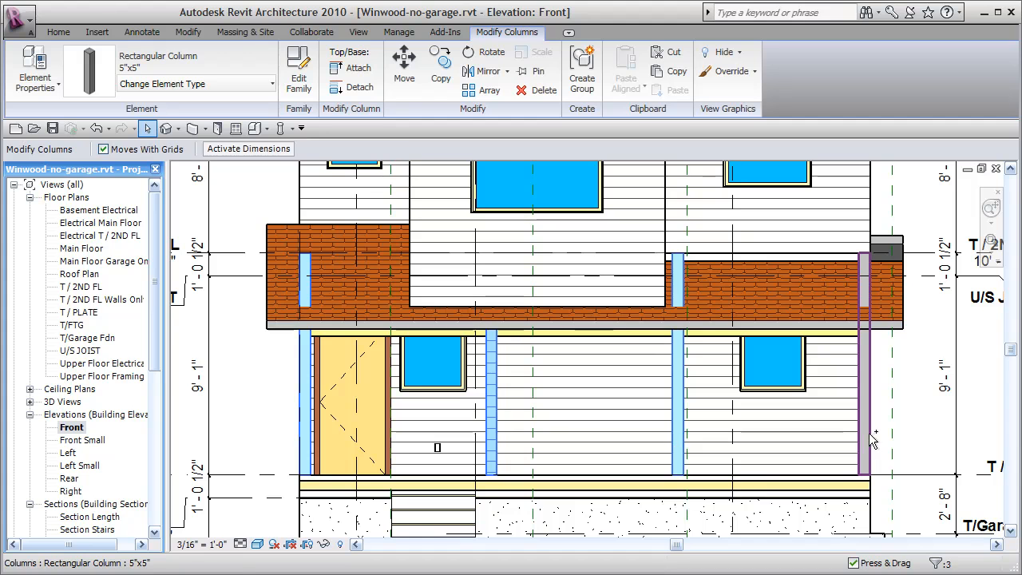
pyautogui.keyDown('ctrl'); pyautogui.click(922, 442); pyautogui.keyUp('ctrl')
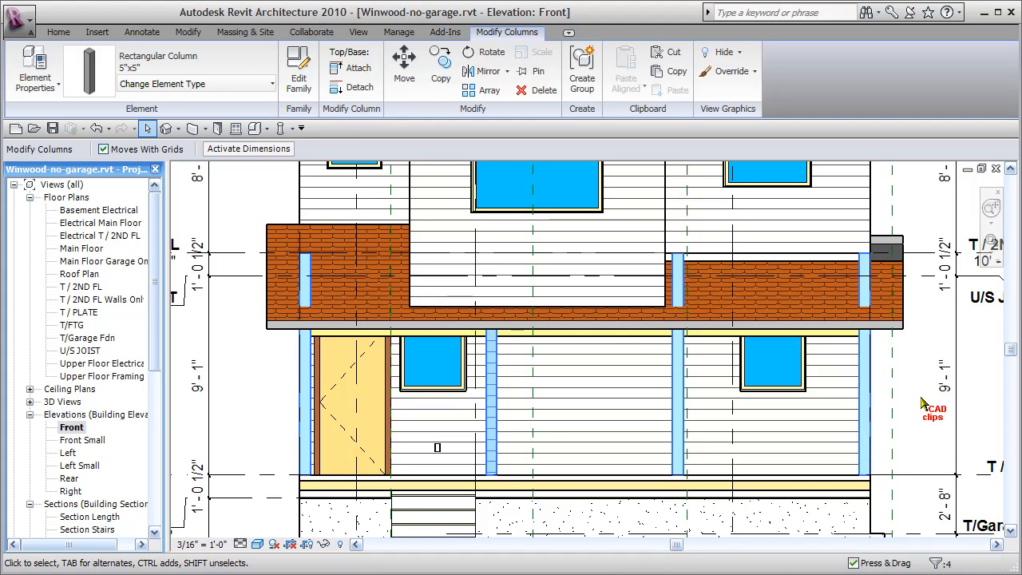
pyautogui.click(35, 70)
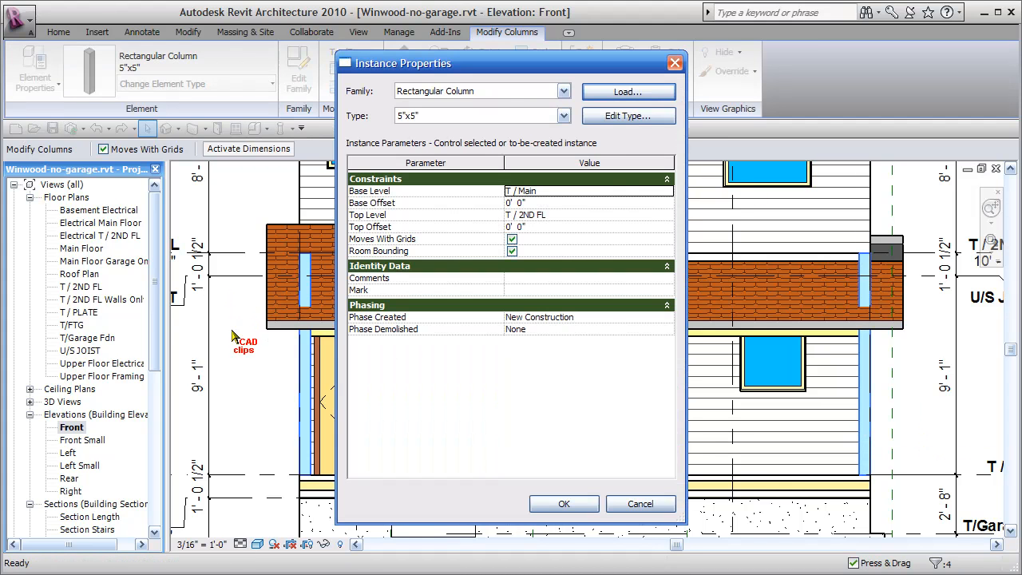
pyautogui.click(550, 228)
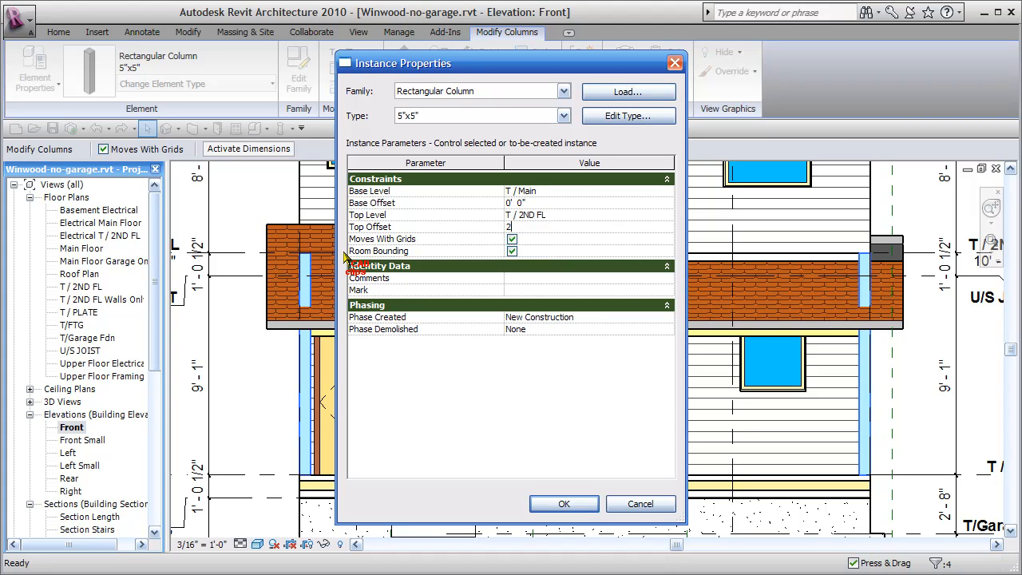
pyautogui.click(544, 202)
pyautogui.click(544, 229)
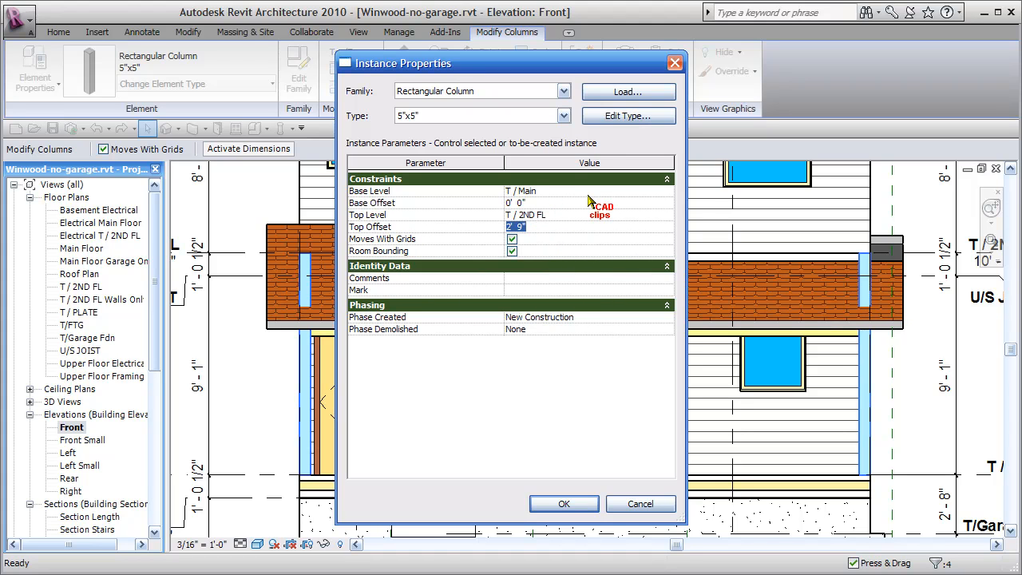
pyautogui.write('-')
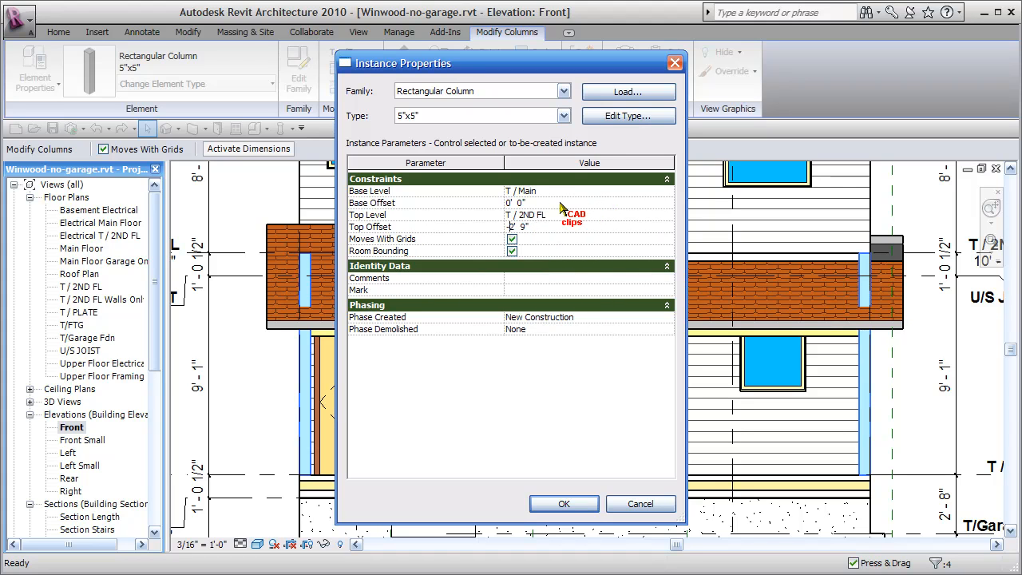
pyautogui.click(539, 203)
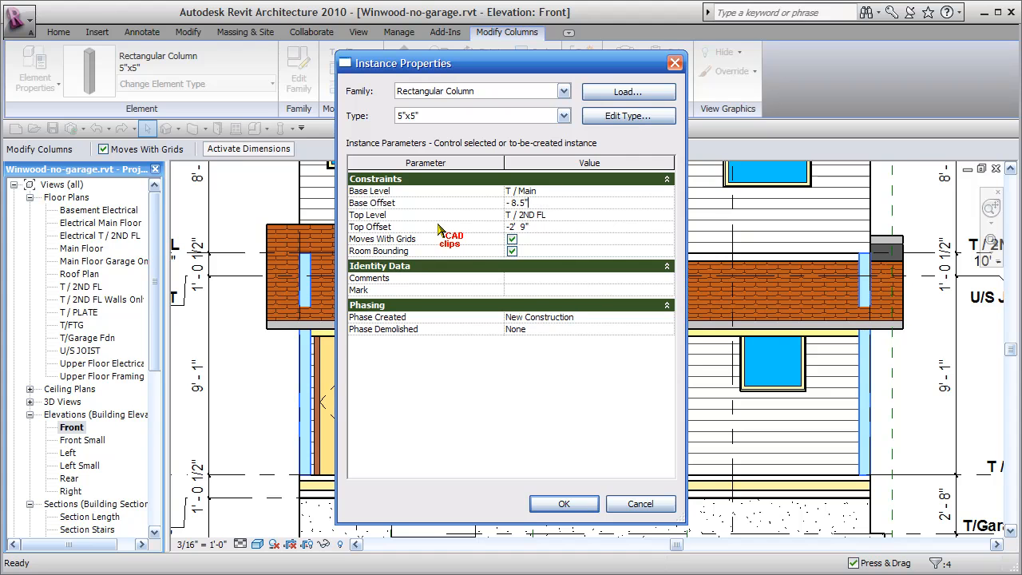
pyautogui.click(565, 504)
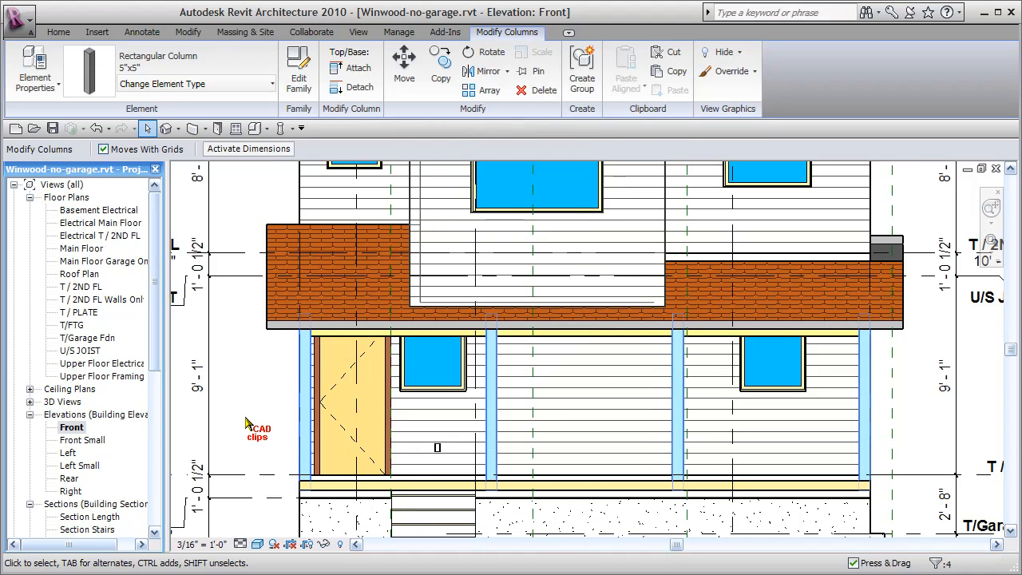
pyautogui.click(246, 421)
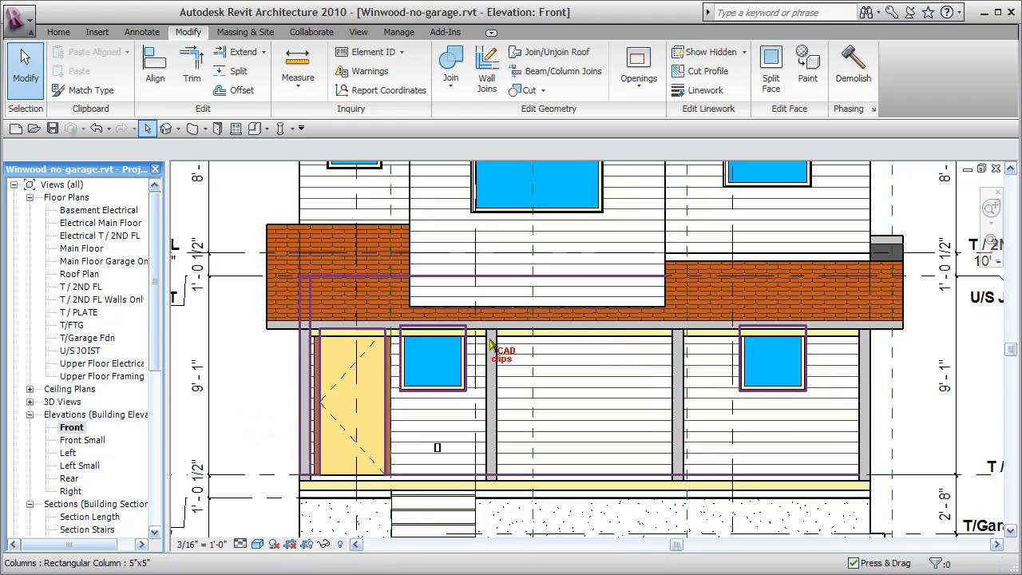
# Recheck the distance from the U/S JOIST level to the porch beam's underside above the door, and compare it with the level labels
pyautogui.scroll(2, 328, 367)
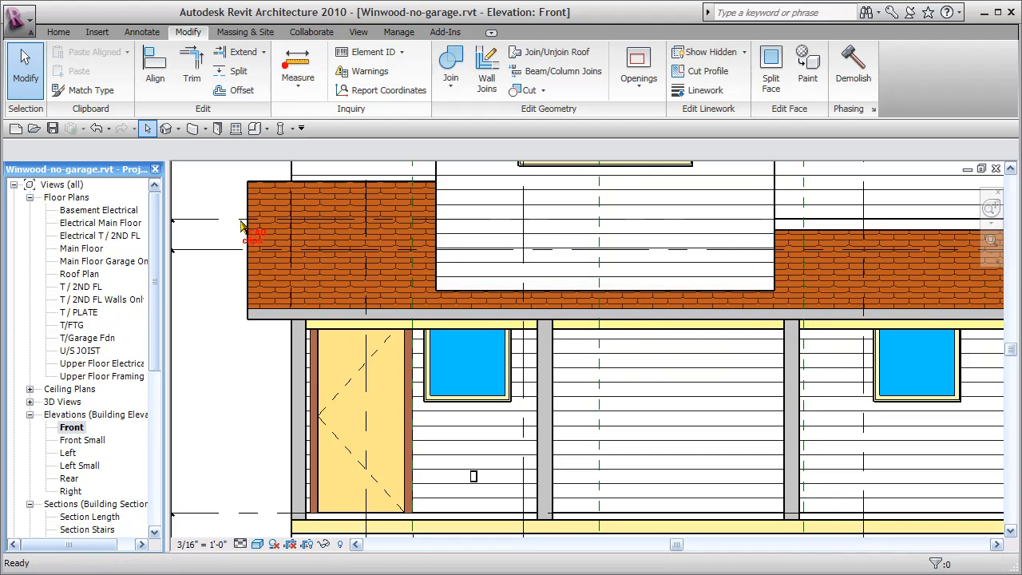
pyautogui.click(296, 71)
pyautogui.click(337, 250)
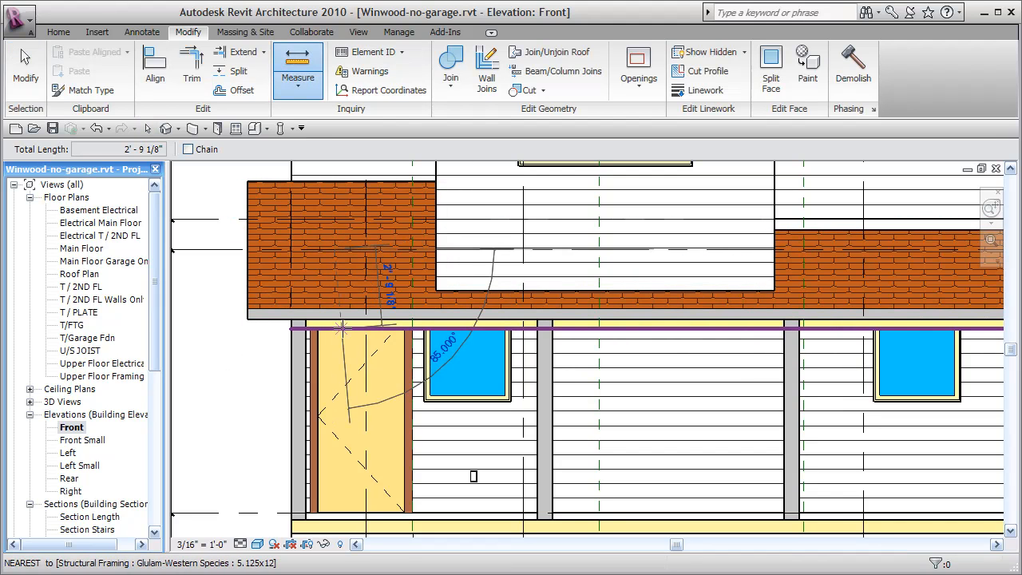
pyautogui.click(342, 328)
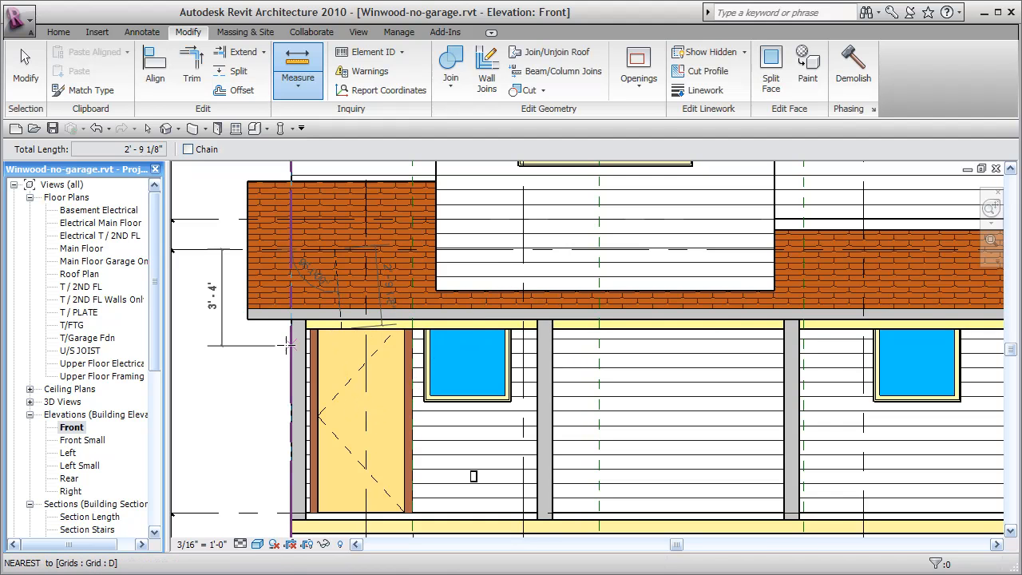
pyautogui.scroll(2, 349, 307)
pyautogui.moveTo(424, 288); pyautogui.dragTo(510, 290, button='middle')
pyautogui.press('Escape')
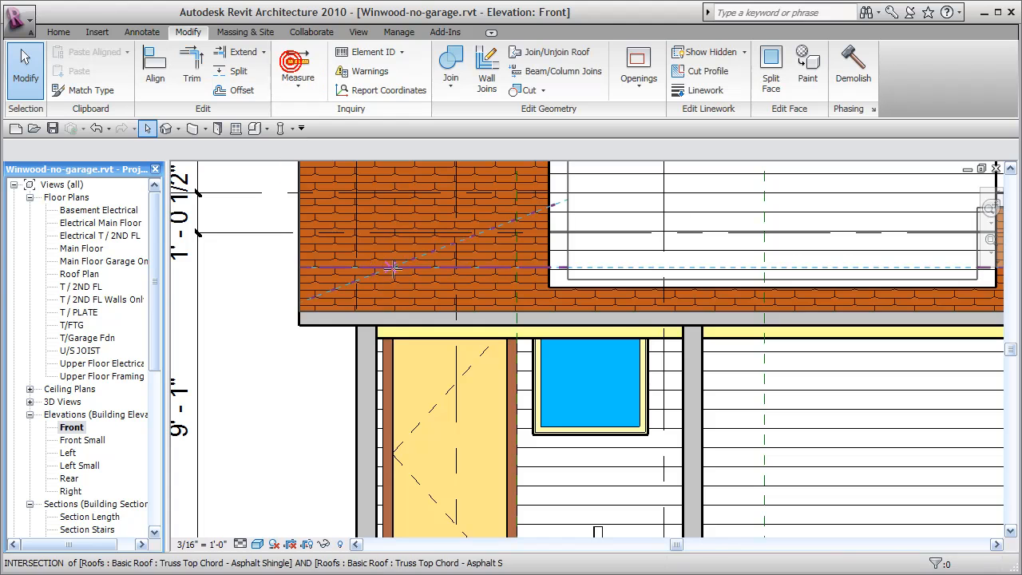
pyautogui.press('Return')
pyautogui.click(407, 232)
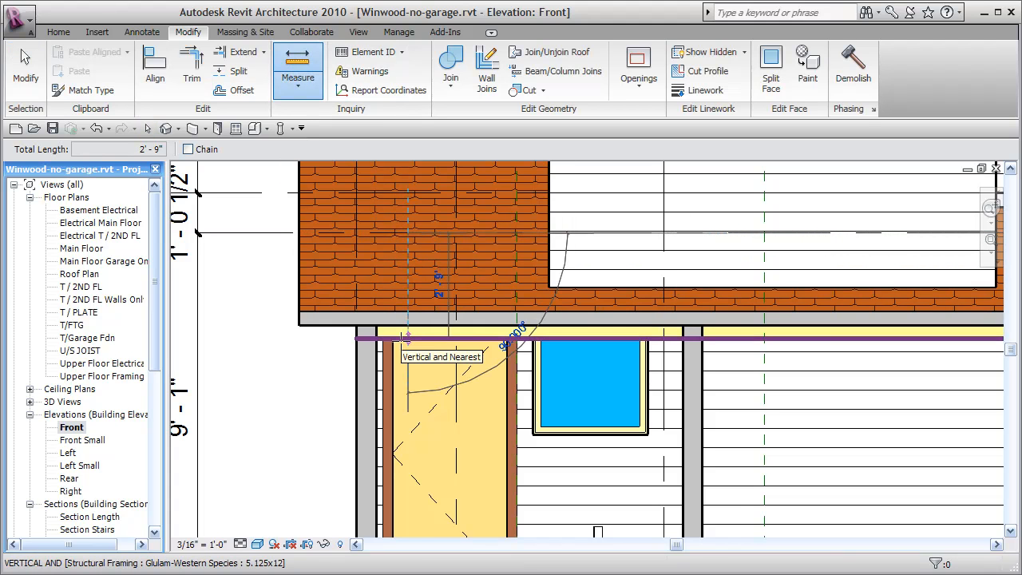
pyautogui.click(407, 338)
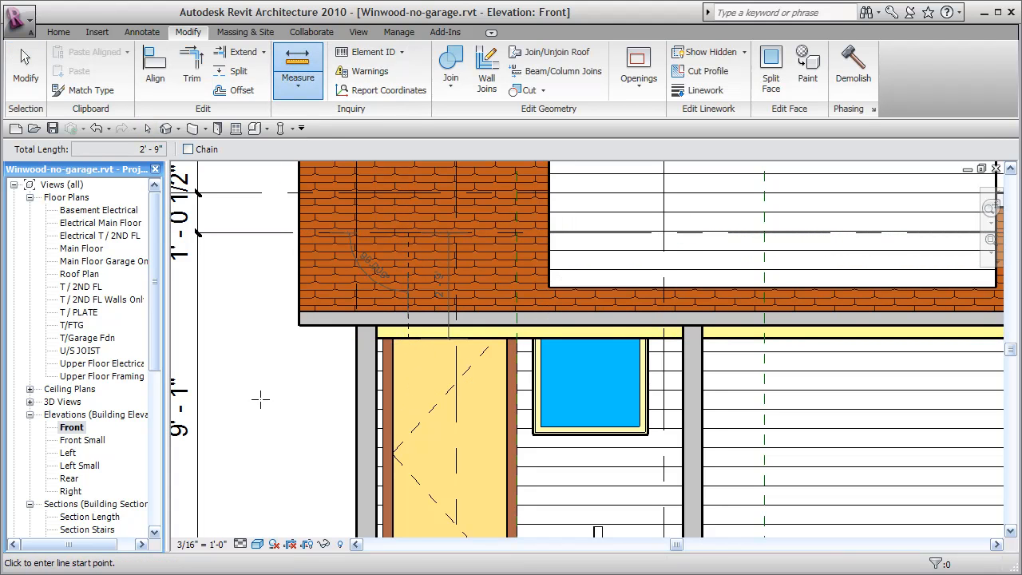
pyautogui.moveTo(300, 381); pyautogui.dragTo(423, 379, button='middle')
pyautogui.moveTo(389, 330); pyautogui.dragTo(416, 323, button='middle')
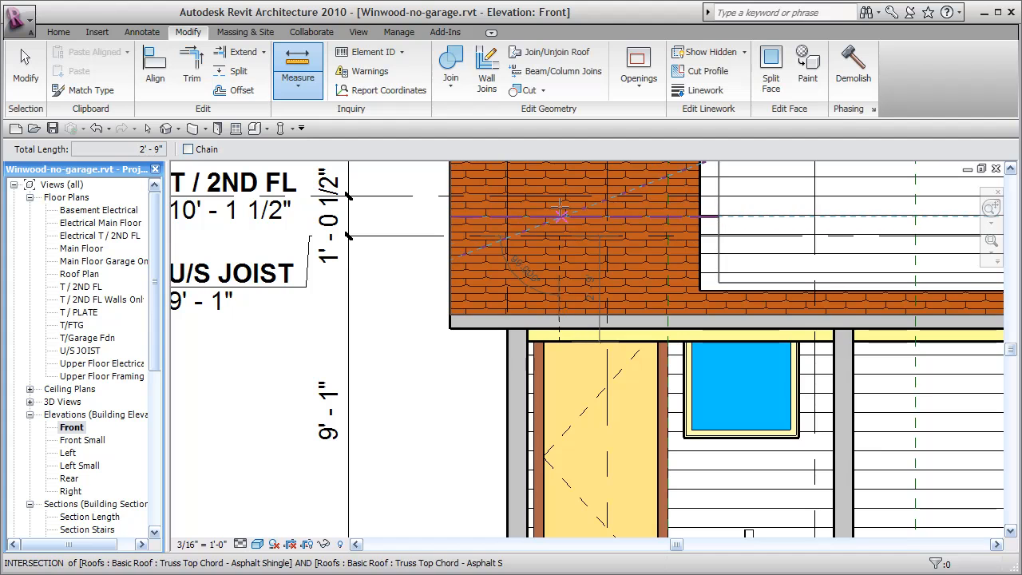
# Measure the vertical distance from the T / 2ND FL level down to the underside of the porch beam
pyautogui.click(571, 194)
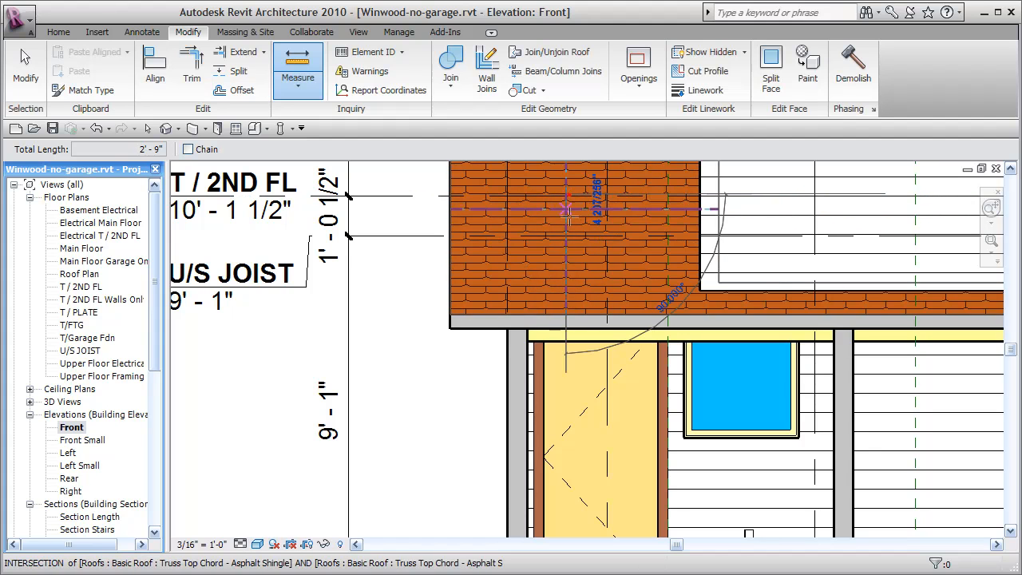
pyautogui.click(566, 342)
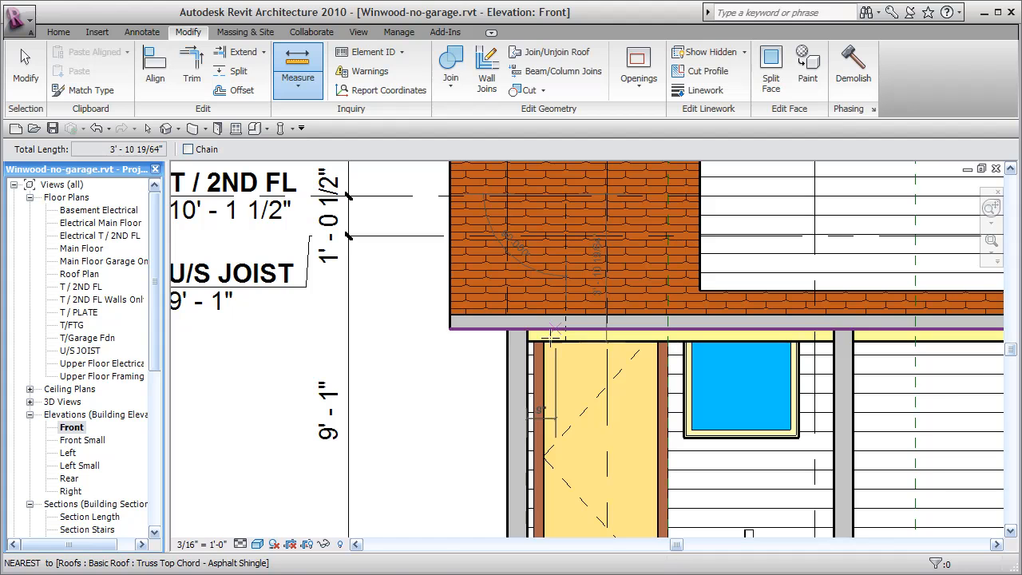
pyautogui.moveTo(105, 150); pyautogui.dragTo(231, 146)
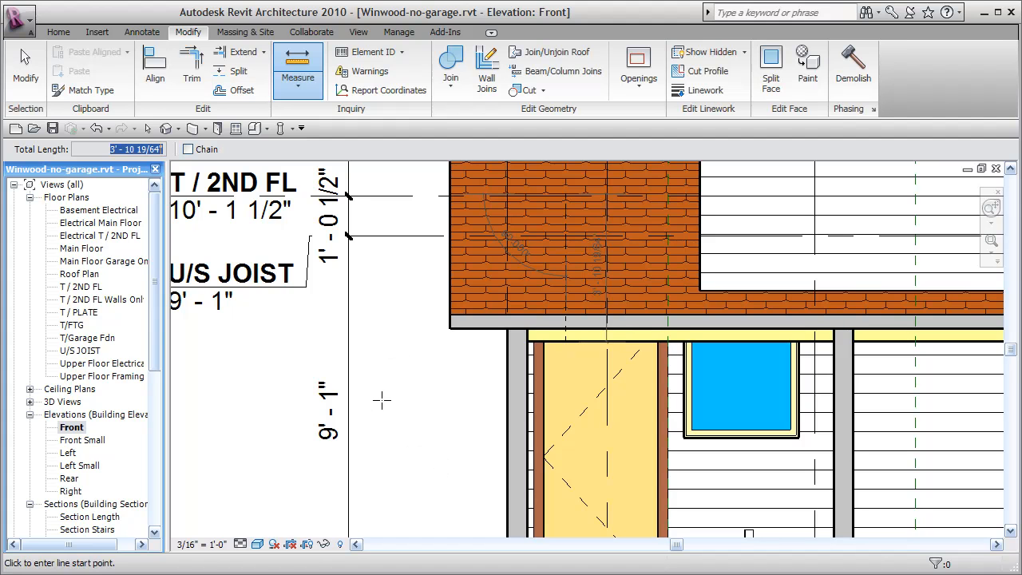
pyautogui.press('Escape')
pyautogui.scroll(-2, 408, 416)
pyautogui.moveTo(408, 416); pyautogui.dragTo(329, 373, button='middle')
pyautogui.scroll(-1, 360, 390)
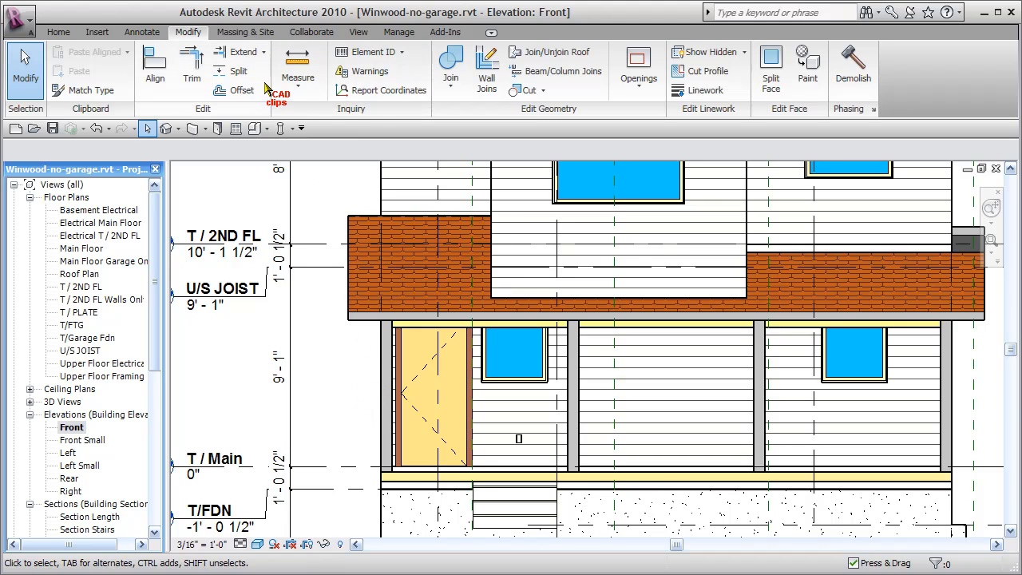
# Check the levels and offsets that constrain the four 5"x5" porch columns in their instance properties
pyautogui.click(384, 343)
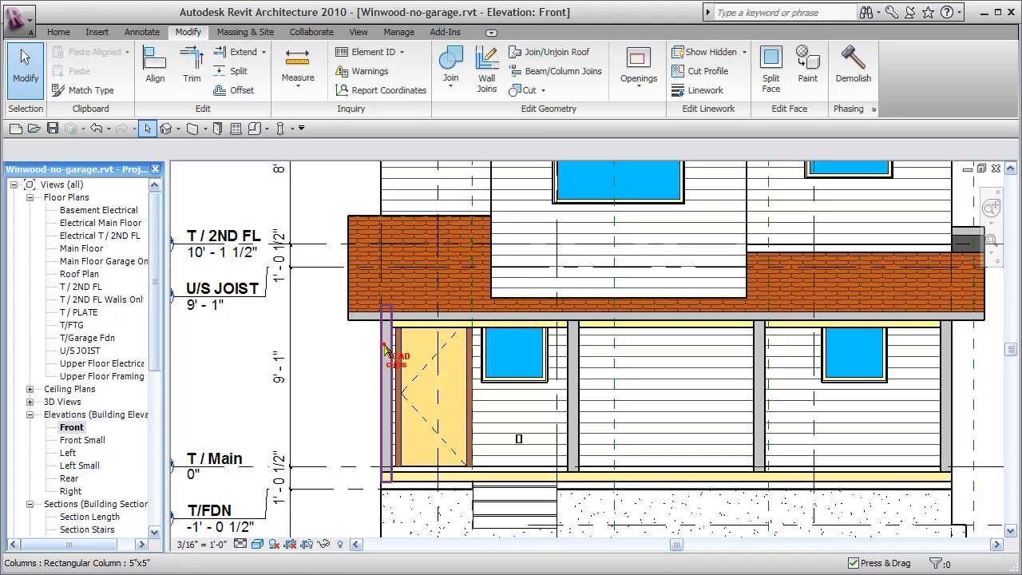
pyautogui.keyDown('ctrl'); pyautogui.click(568, 402); pyautogui.keyUp('ctrl')
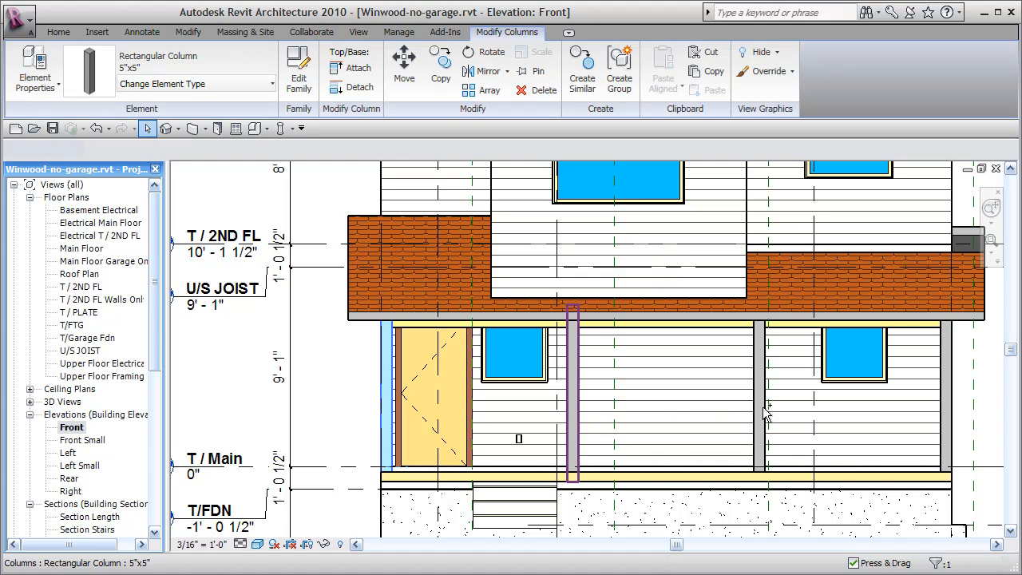
pyautogui.keyDown('ctrl'); pyautogui.click(764, 401); pyautogui.keyUp('ctrl')
pyautogui.keyDown('ctrl'); pyautogui.click(947, 381); pyautogui.keyUp('ctrl')
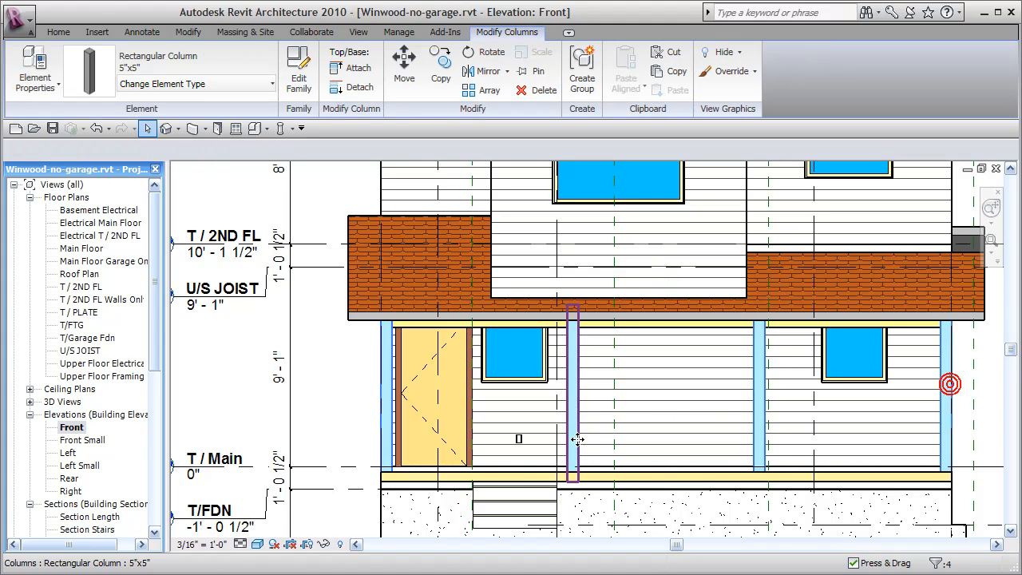
pyautogui.click(35, 68)
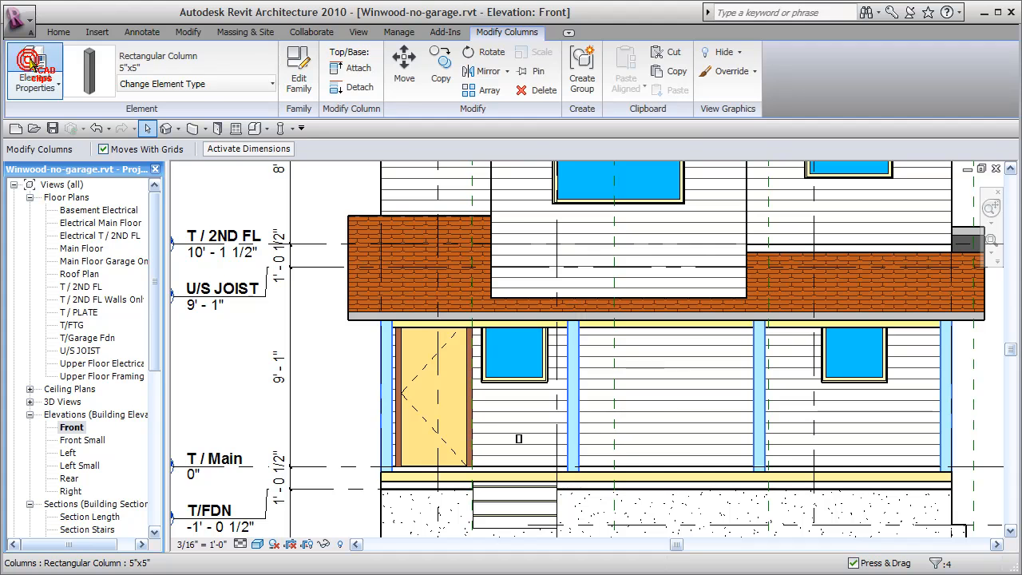
pyautogui.click(569, 203)
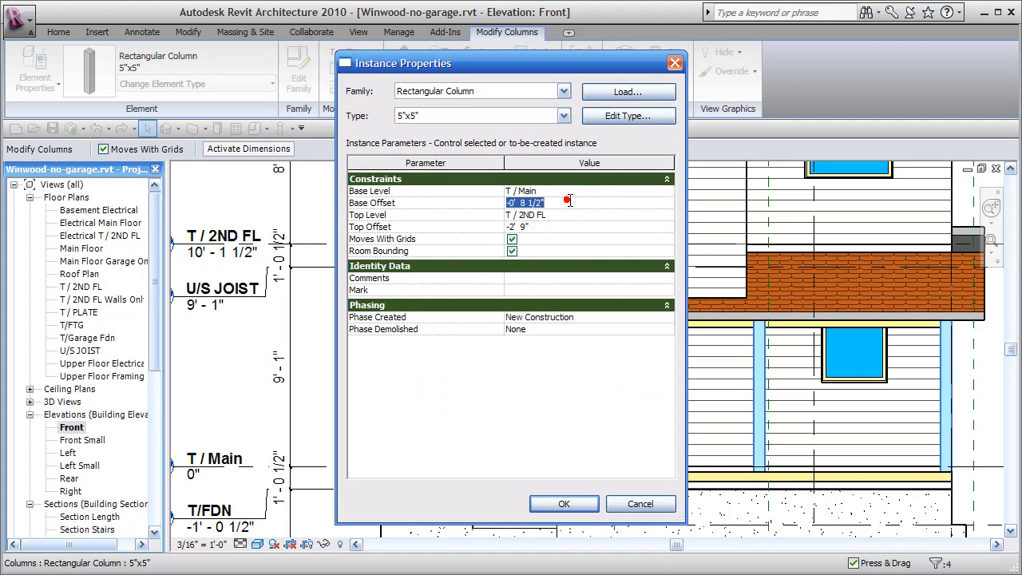
pyautogui.click(570, 226)
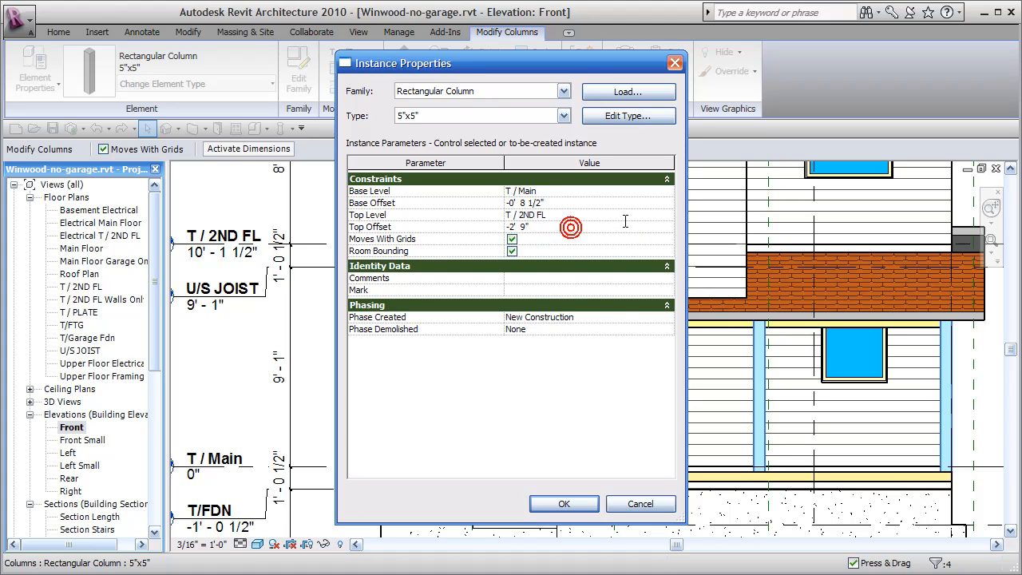
pyautogui.press('Return')
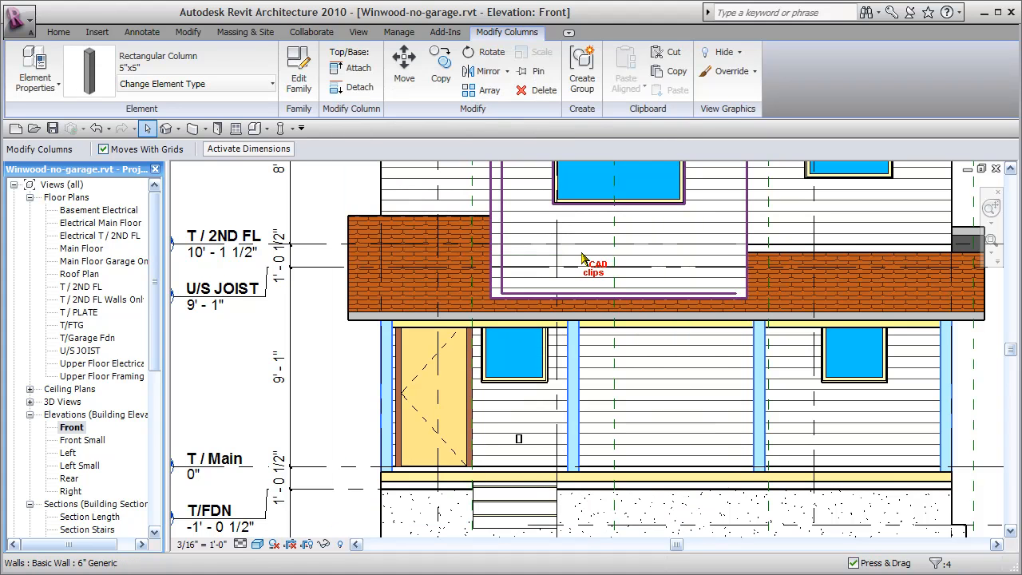
pyautogui.press('Escape')
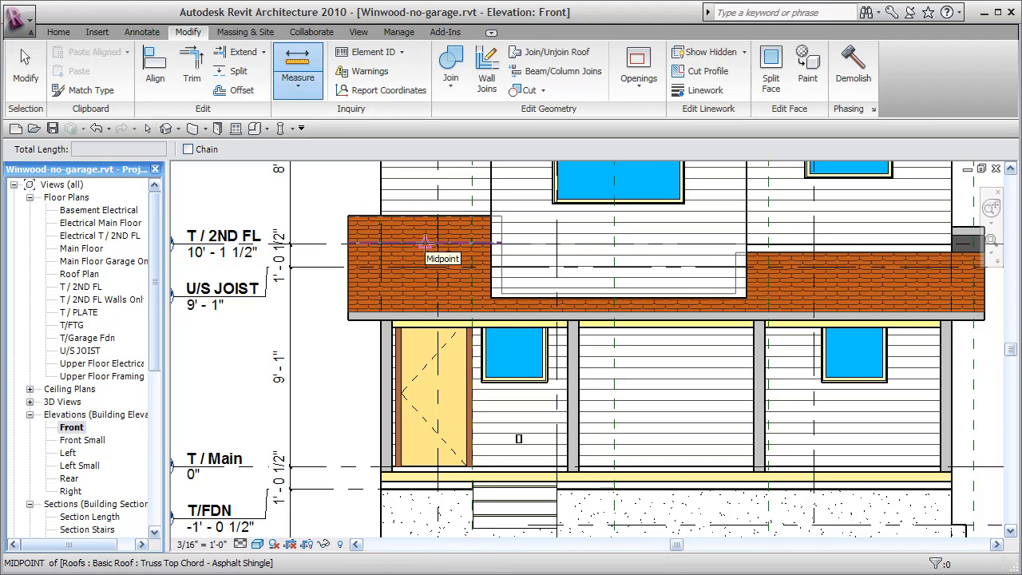
# Remeasure precisely from the T / 2ND FL level line straight down to the glulam beam's bottom edge above the door
pyautogui.scroll(5, 426, 241)
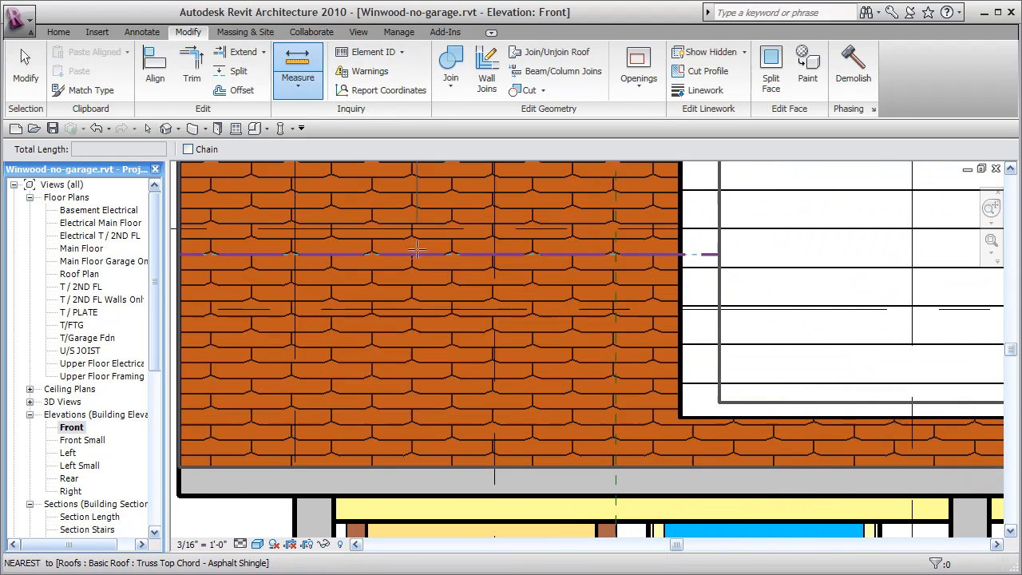
pyautogui.click(431, 229)
pyautogui.moveTo(452, 392); pyautogui.dragTo(435, 192, button='middle')
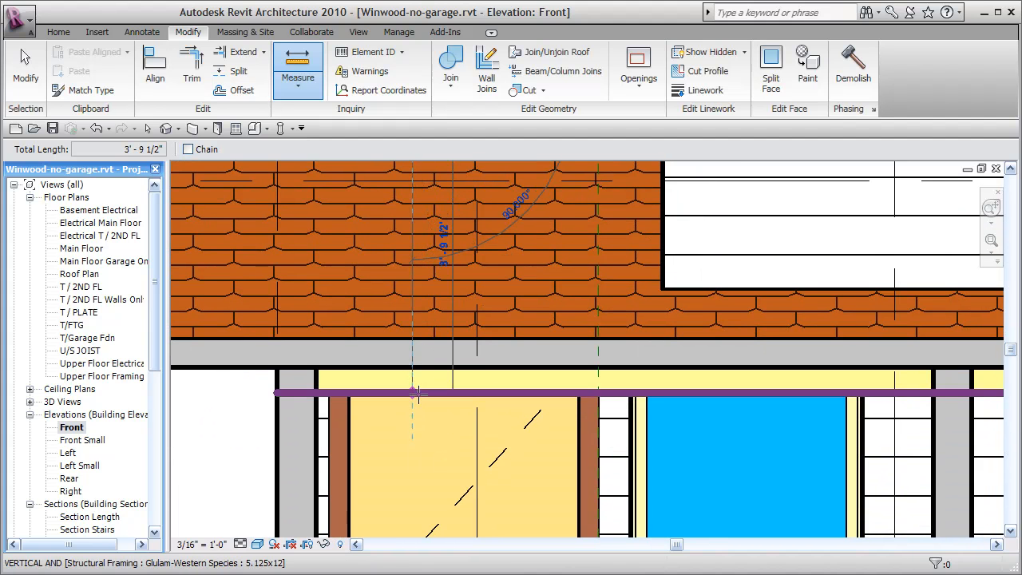
pyautogui.click(416, 393)
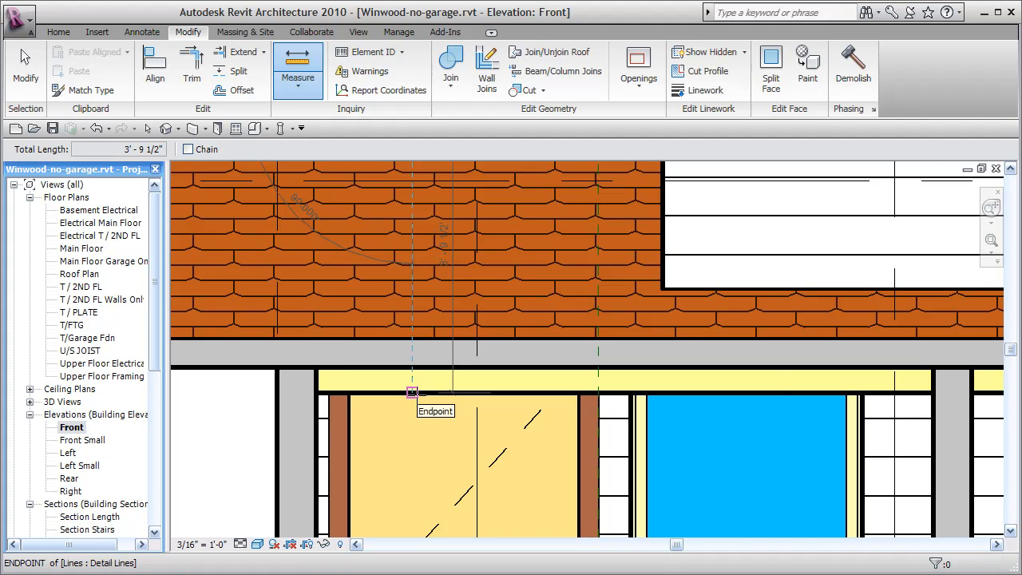
pyautogui.scroll(-5, 413, 392)
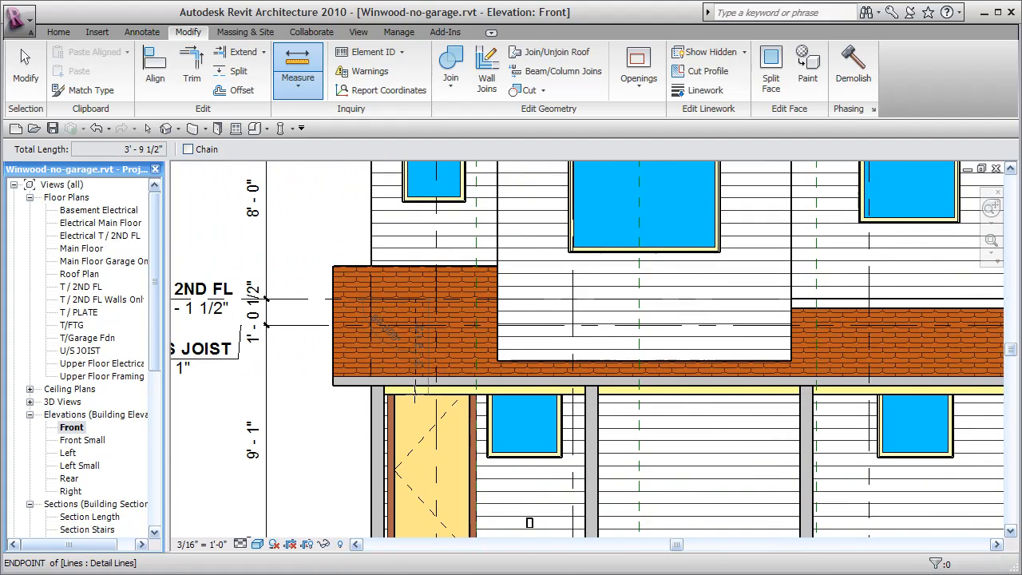
pyautogui.moveTo(376, 345); pyautogui.dragTo(301, 278, button='middle')
pyautogui.press('Escape')
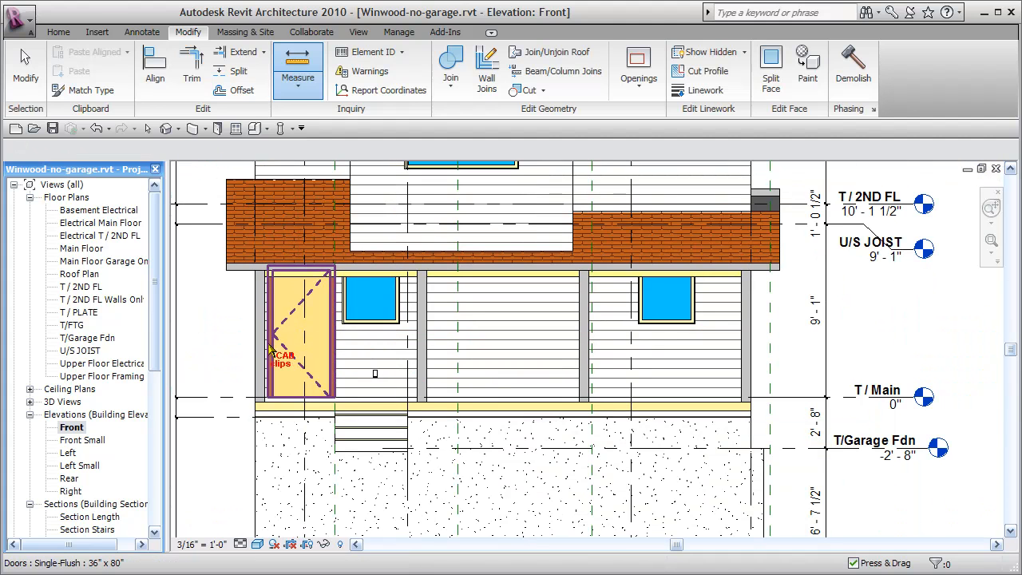
# Set the top offset of all four porch columns to -3' 9.5" from the T / 2ND FL level
pyautogui.moveTo(270, 354); pyautogui.dragTo(431, 369)
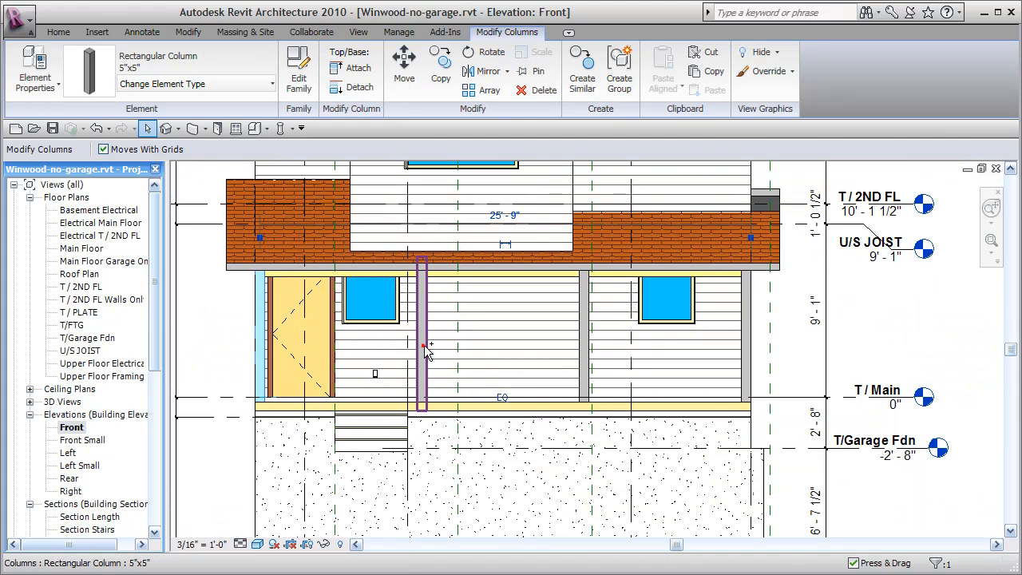
pyautogui.keyDown('ctrl'); pyautogui.click(584, 331); pyautogui.keyUp('ctrl')
pyautogui.keyDown('ctrl'); pyautogui.click(747, 354); pyautogui.keyUp('ctrl')
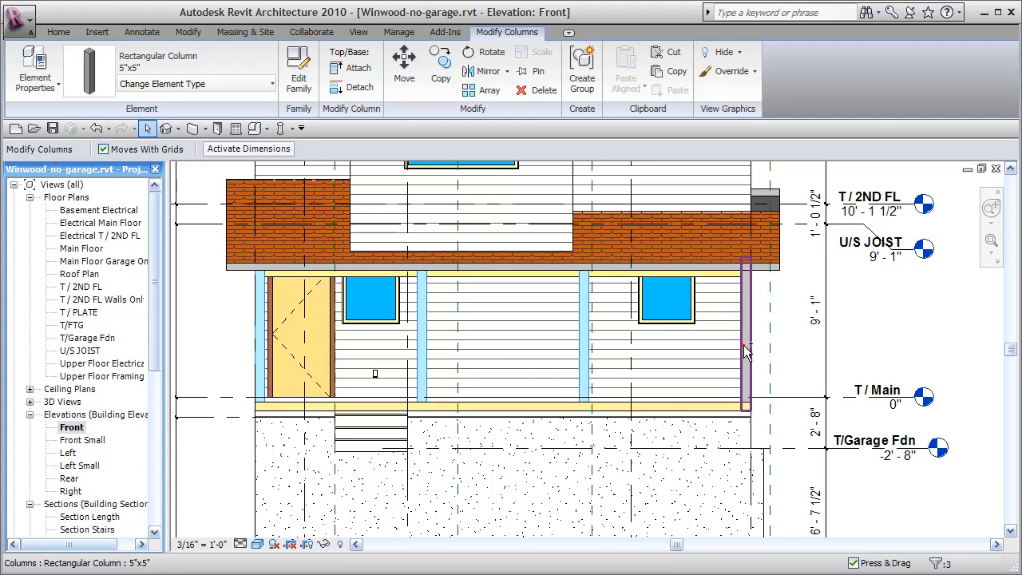
pyautogui.keyDown('ctrl'); pyautogui.click(557, 423); pyautogui.keyUp('ctrl')
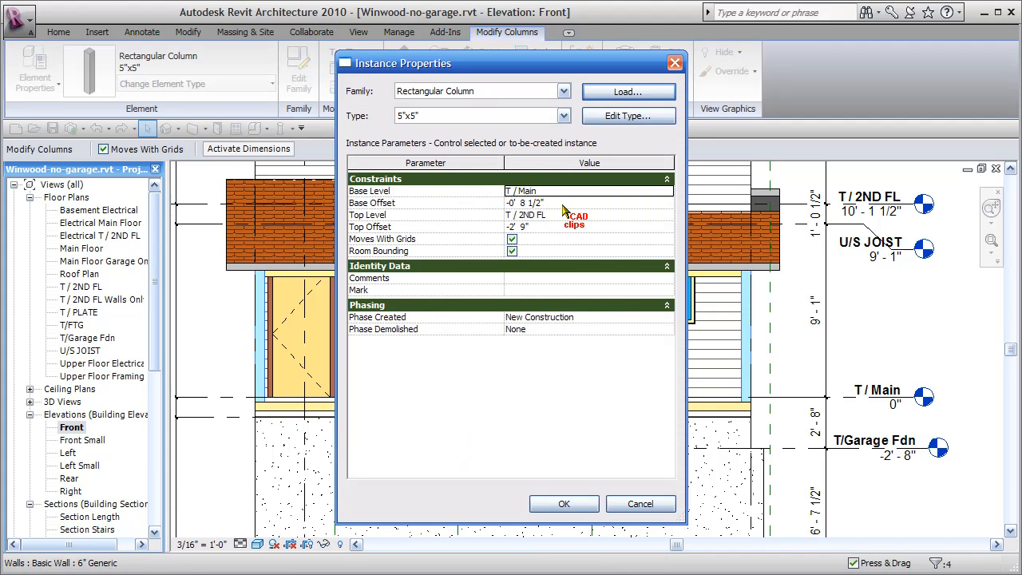
pyautogui.click(567, 203)
pyautogui.click(588, 228)
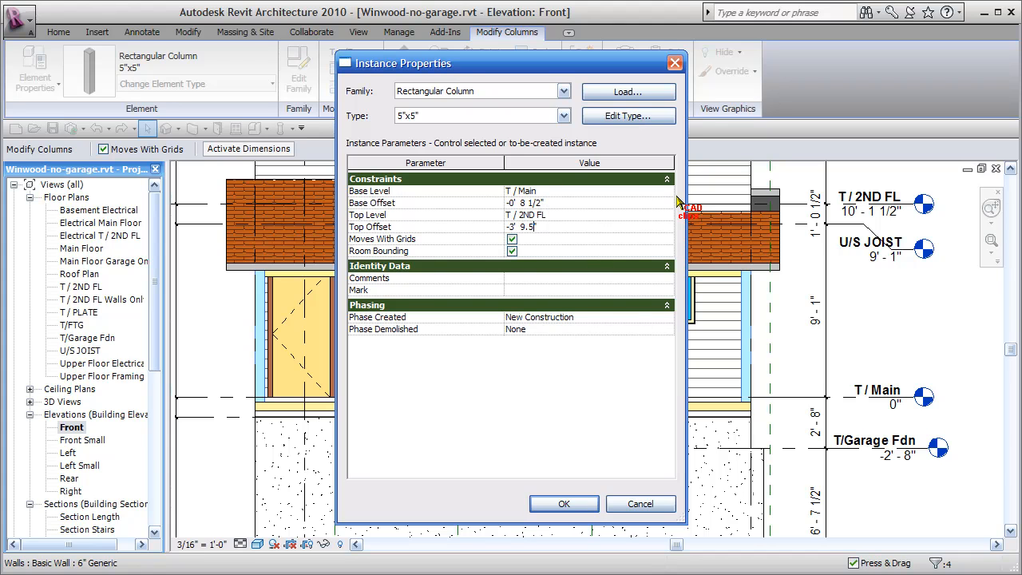
pyautogui.click(564, 504)
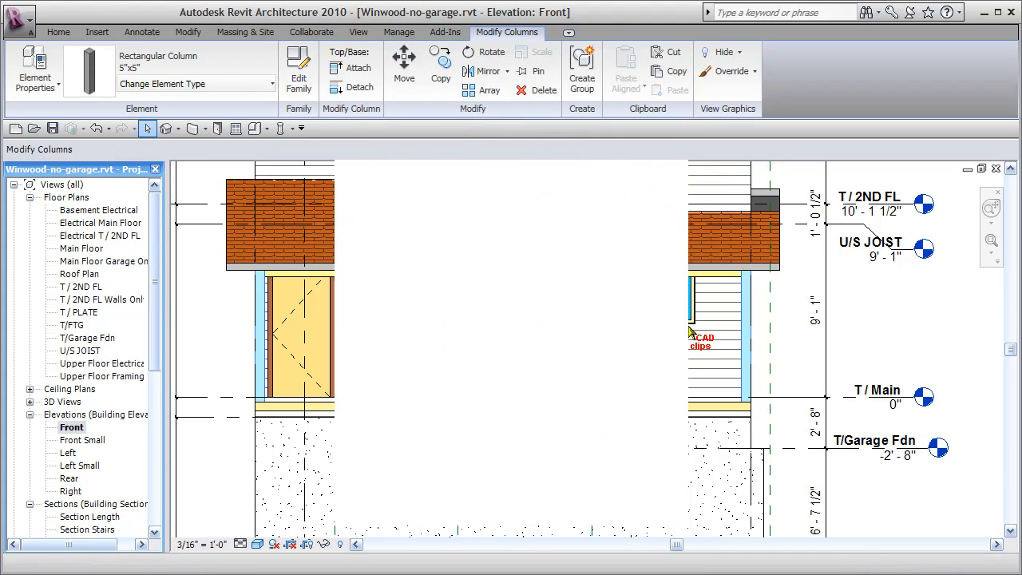
pyautogui.click(878, 322)
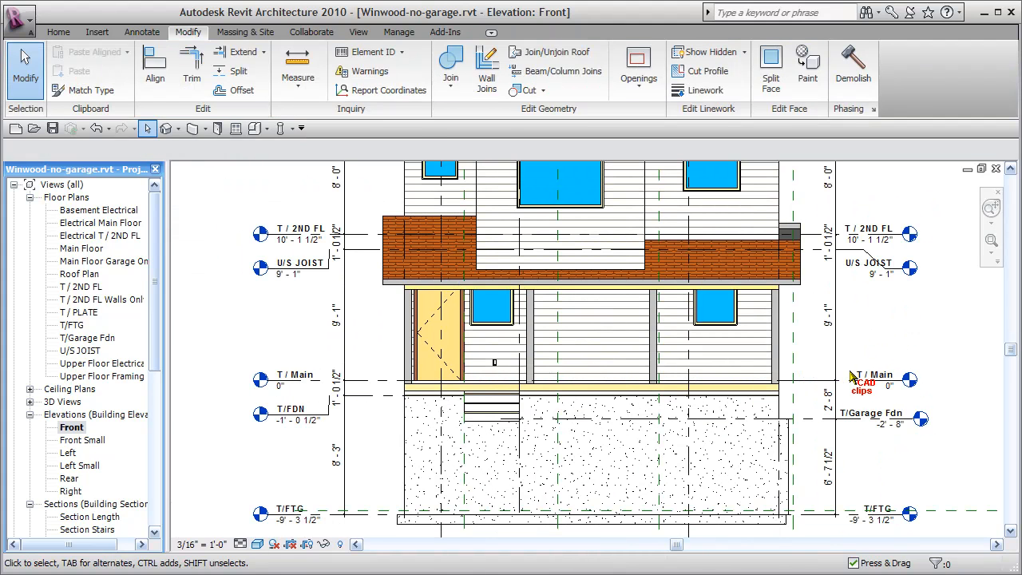
# Open the default 3D view and inspect the porch columns between the floor and roof beam from the house's front-left corner
pyautogui.click(165, 128)
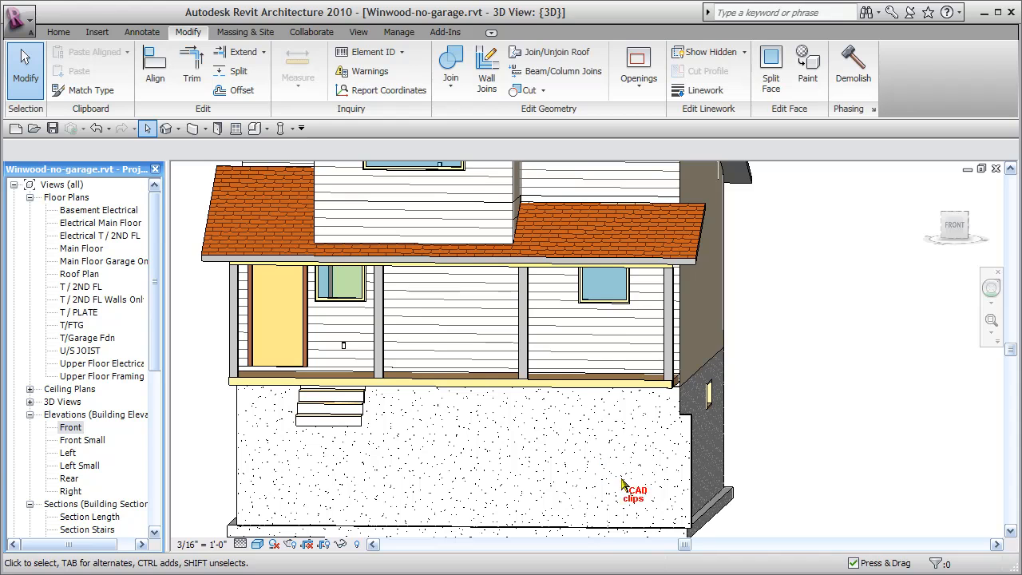
pyautogui.keyDown('shift'); pyautogui.moveTo(493, 484); pyautogui.dragTo(782, 444, button='middle'); pyautogui.keyUp('shift')
pyautogui.scroll(-1, 834, 456)
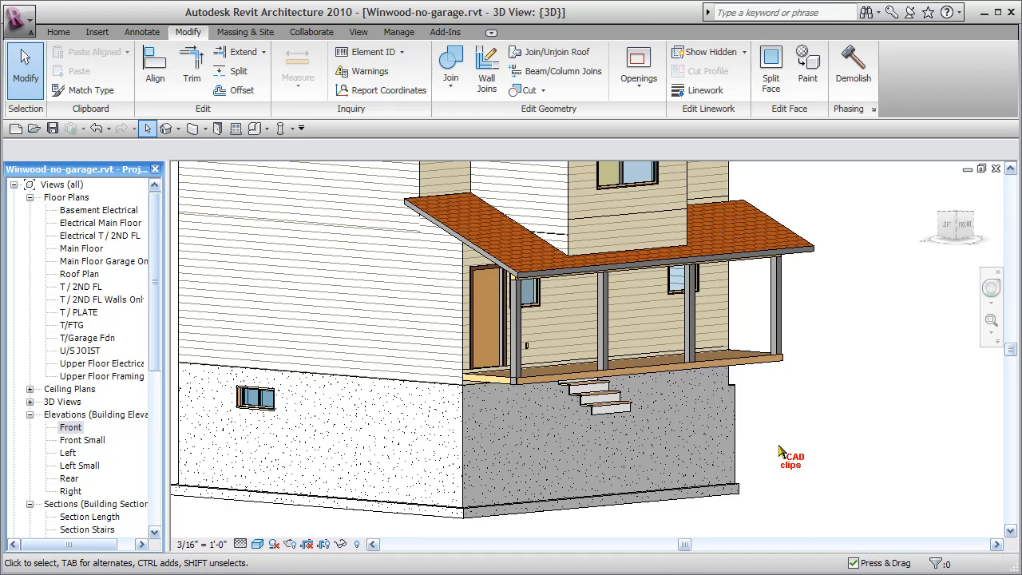
pyautogui.scroll(-4, 781, 450)
pyautogui.keyDown('shift'); pyautogui.moveTo(799, 464); pyautogui.dragTo(803, 465, button='middle'); pyautogui.keyUp('shift')
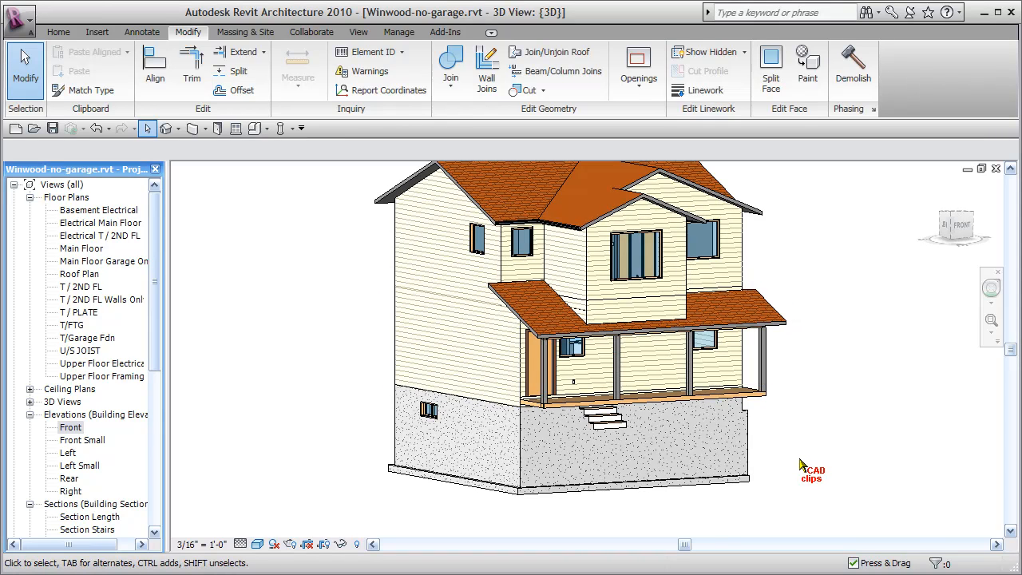